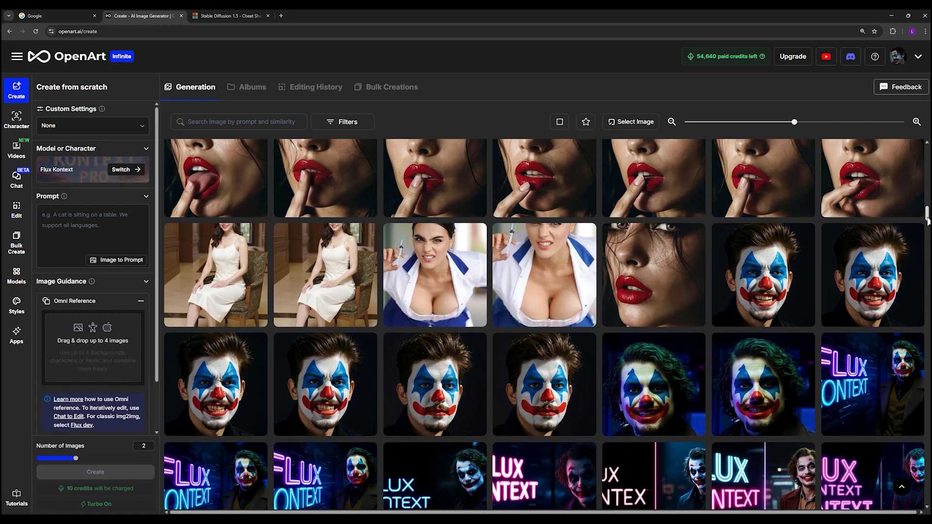
{"action": "scroll", "coordinate": [927, 213], "scroll_direction": "up", "scroll_amount": 5}
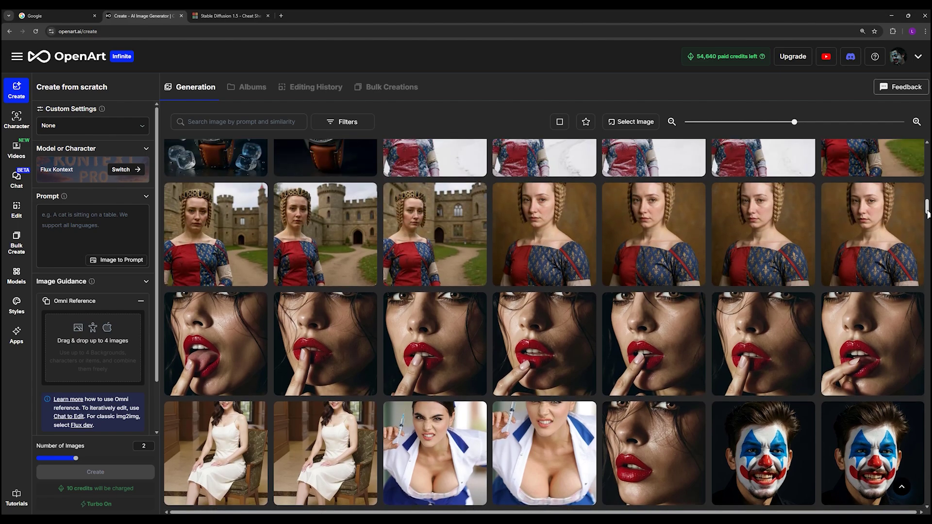
{"action": "scroll", "coordinate": [927, 206], "scroll_direction": "up", "scroll_amount": 3}
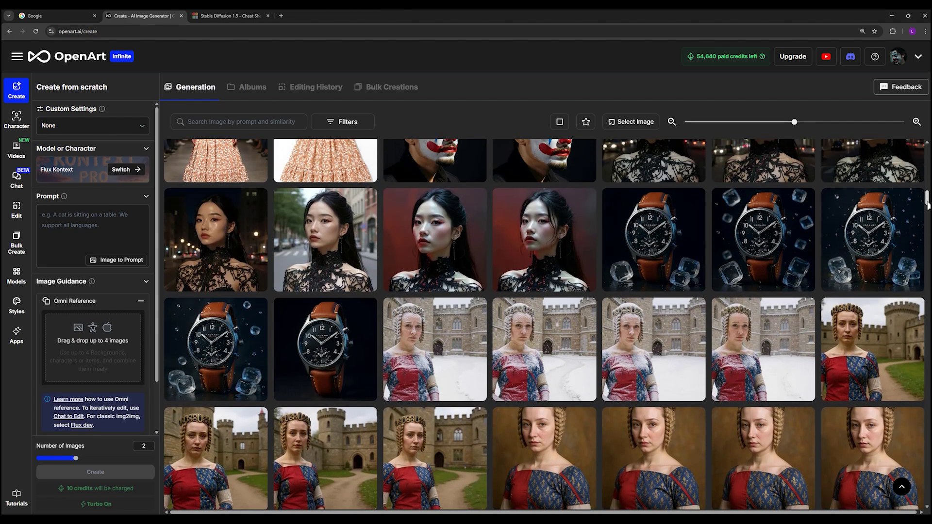
{"action": "scroll", "coordinate": [927, 202], "scroll_direction": "up", "scroll_amount": 3}
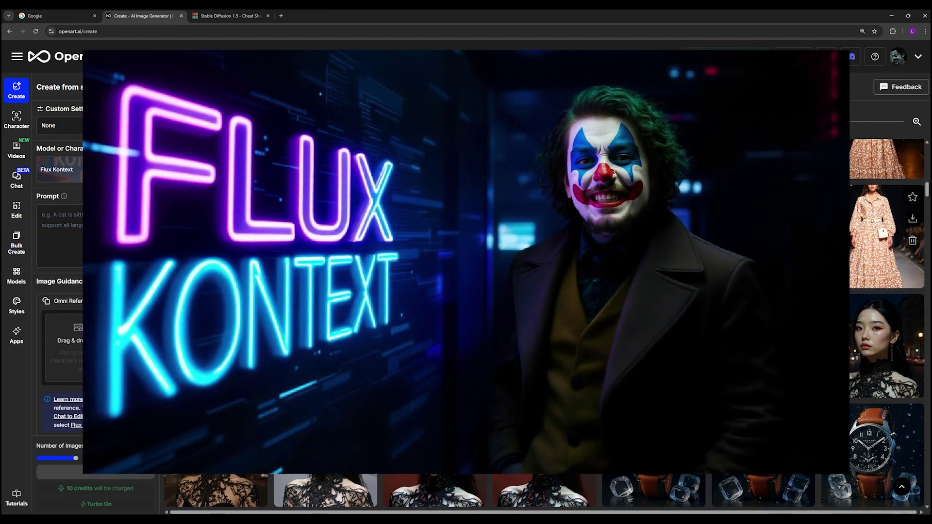
{"action": "scroll", "coordinate": [927, 194], "scroll_direction": "up", "scroll_amount": 3}
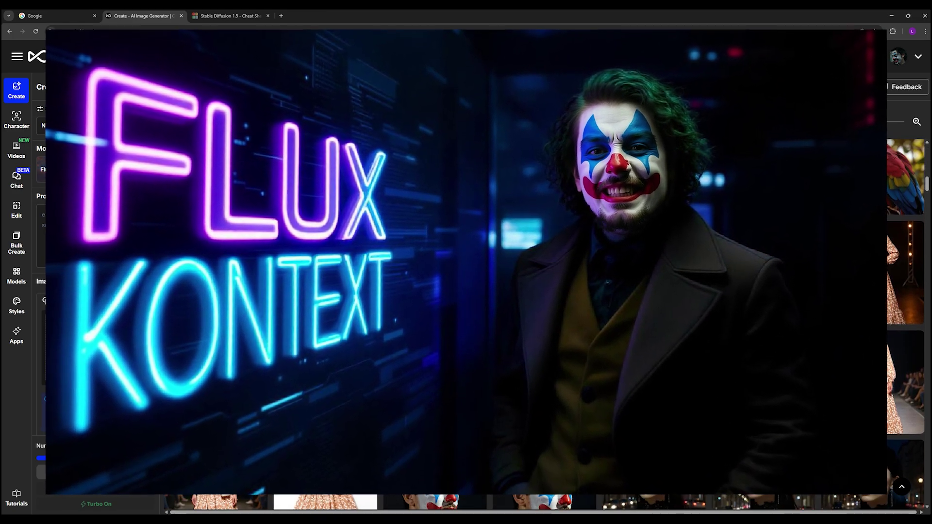
{"action": "scroll", "coordinate": [785, 378], "scroll_direction": "up", "scroll_amount": 3}
{"action": "scroll", "coordinate": [785, 378], "scroll_direction": "up", "scroll_amount": 6}
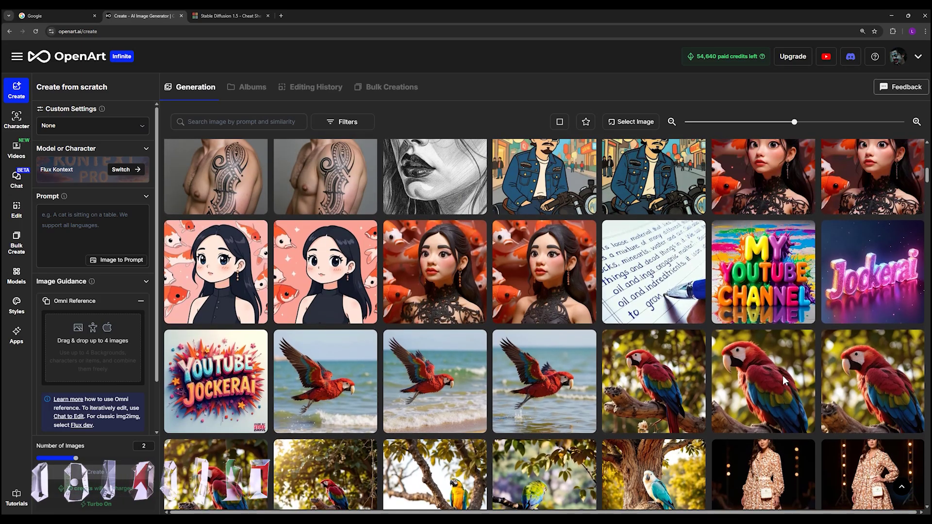
{"action": "scroll", "coordinate": [786, 383], "scroll_direction": "up", "scroll_amount": 6}
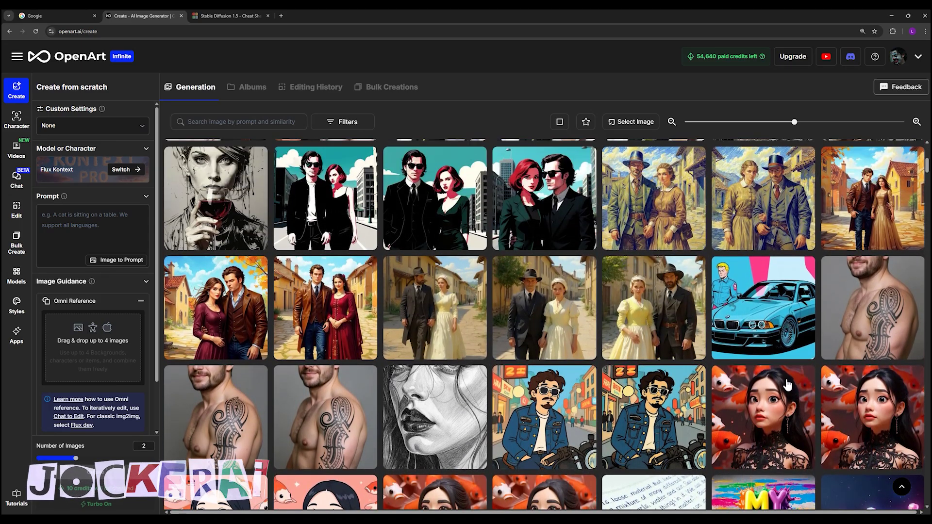
{"action": "scroll", "coordinate": [788, 384], "scroll_direction": "up", "scroll_amount": 3}
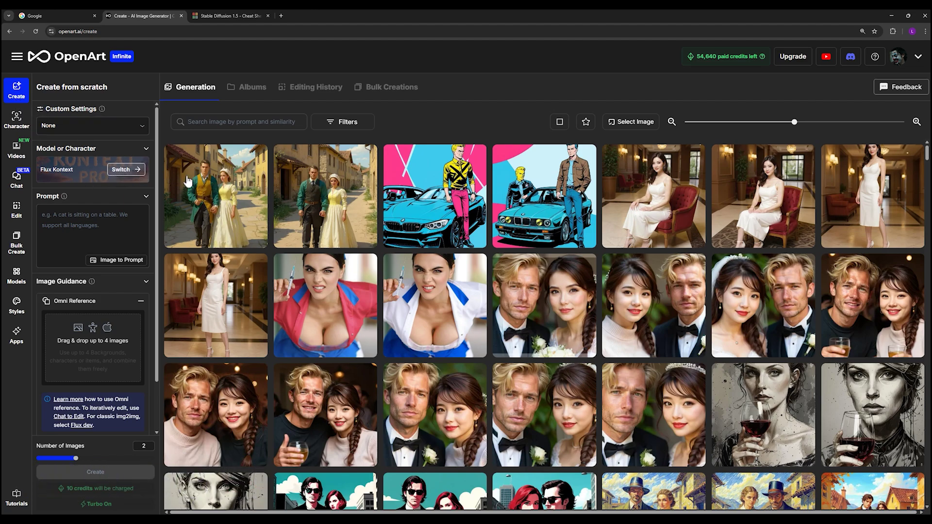
{"action": "left_click", "coordinate": [804, 507]}
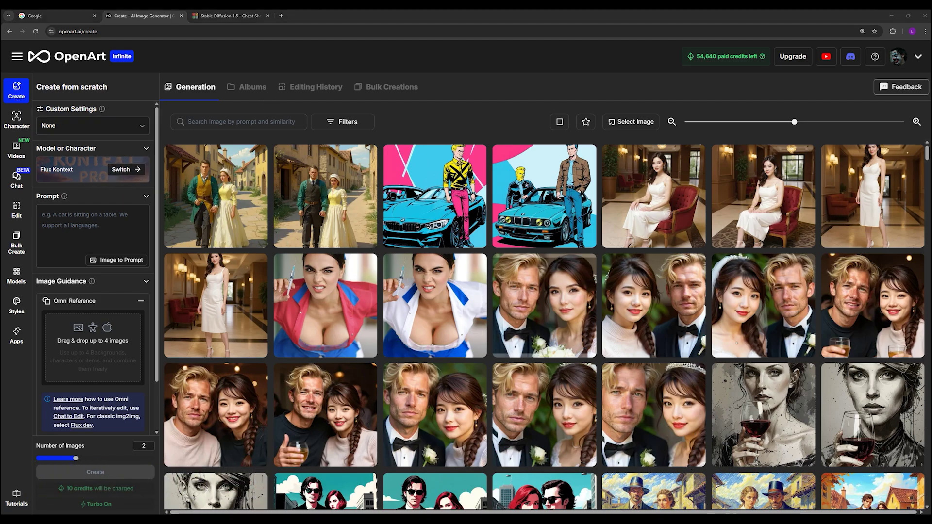
{"action": "left_click_drag", "start_coordinate": [928, 111], "coordinate": [928, 273]}
{"action": "left_click", "coordinate": [249, 16]}
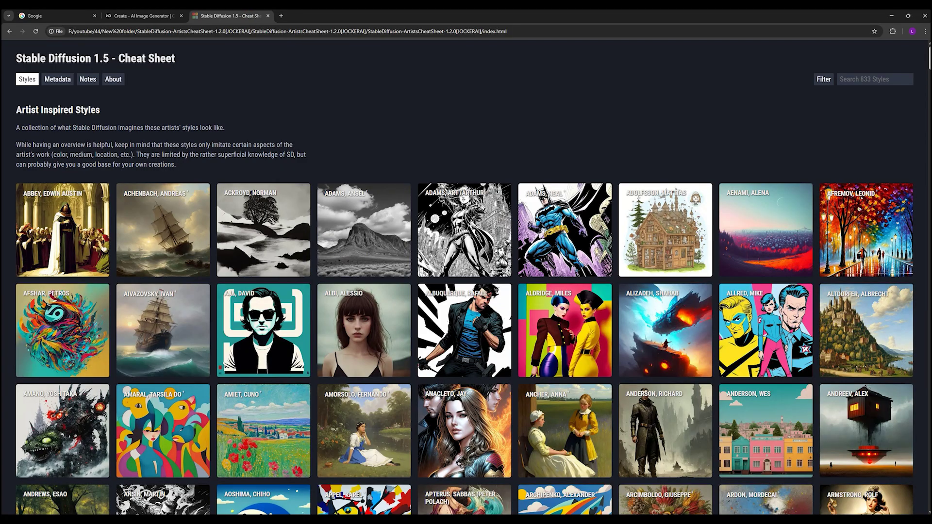
{"action": "left_click_drag", "start_coordinate": [928, 59], "coordinate": [928, 130]}
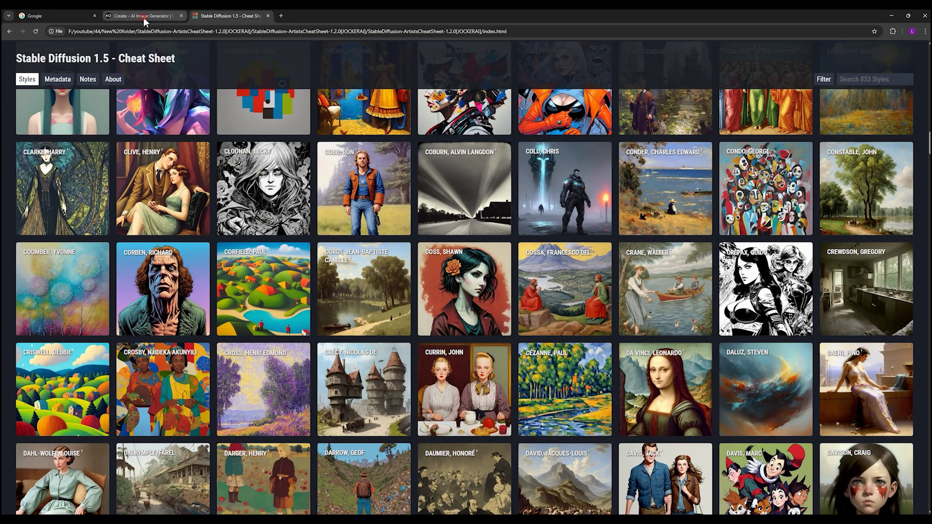
- Go back to the OpenArt home page, return to Create, and skip the model-choice onboarding tour
{"action": "left_click", "coordinate": [144, 18]}
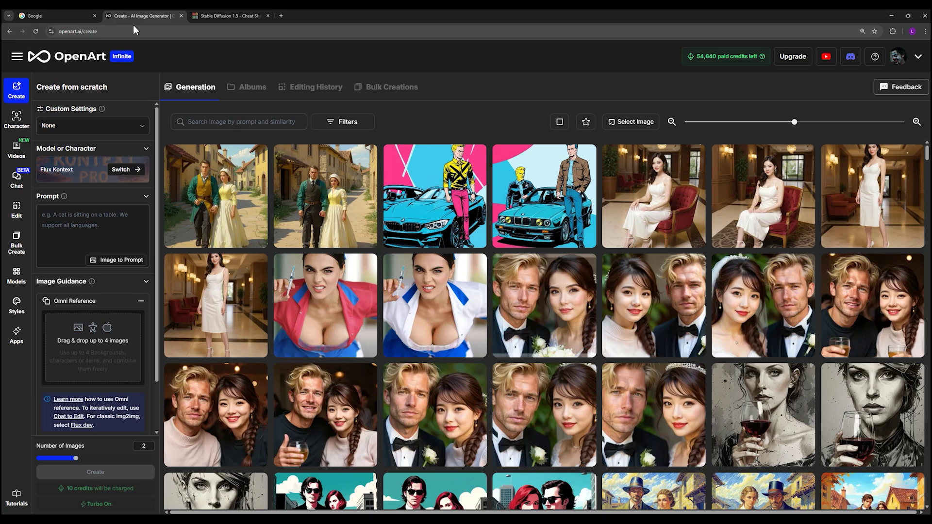
{"action": "left_click", "coordinate": [9, 32]}
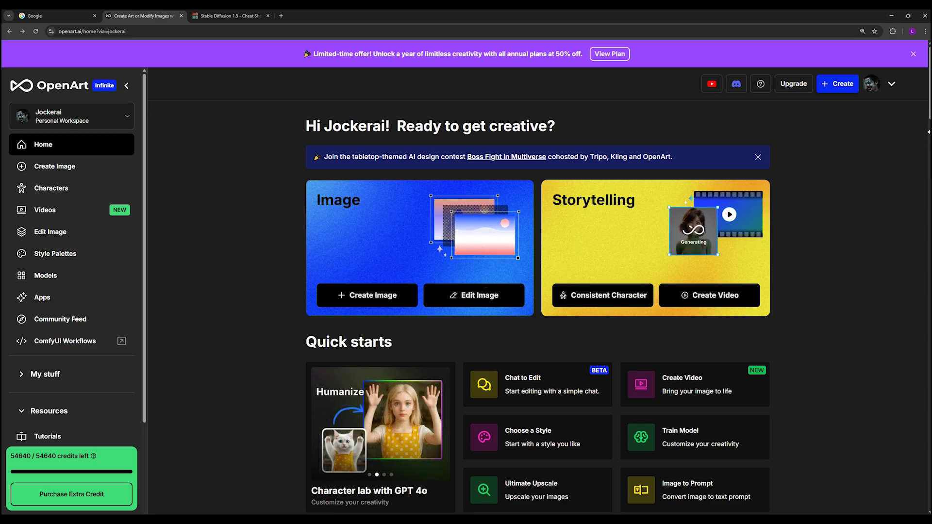
{"action": "left_click", "coordinate": [23, 31]}
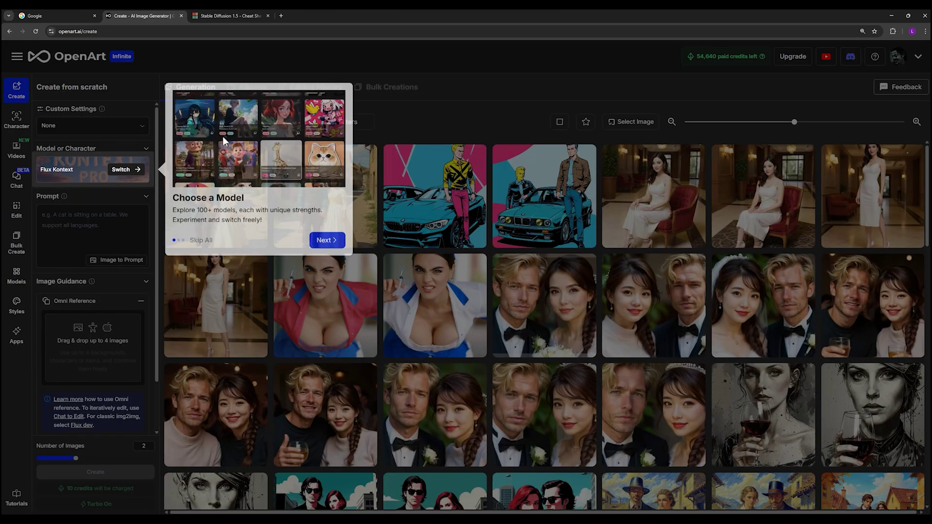
{"action": "left_click", "coordinate": [199, 240]}
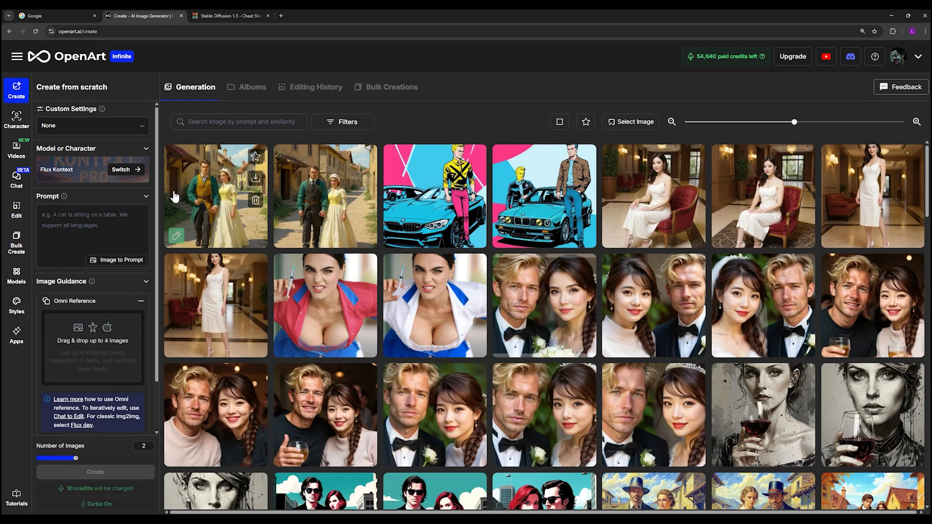
- Open the Public Models gallery, go back to Create, then reopen the models gallery
{"action": "double_click", "coordinate": [108, 31]}
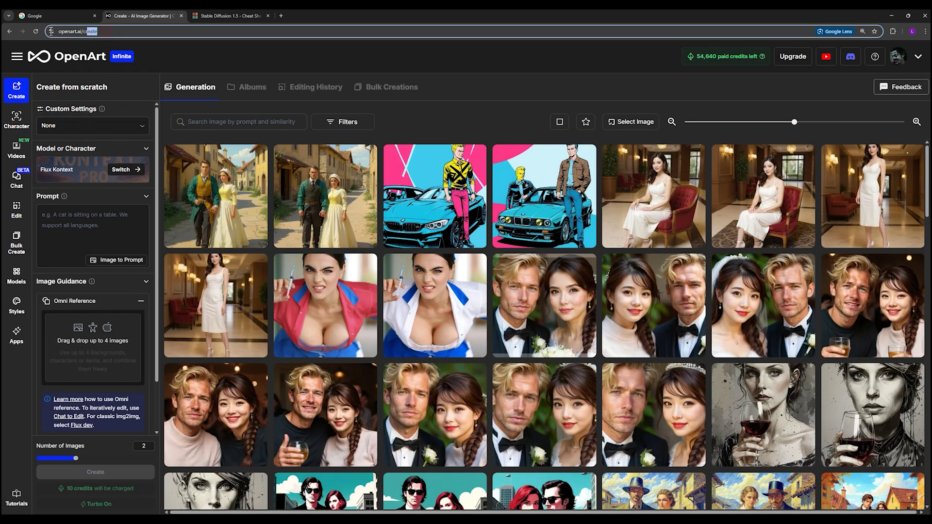
{"action": "left_click", "coordinate": [122, 175]}
{"action": "left_click", "coordinate": [122, 174]}
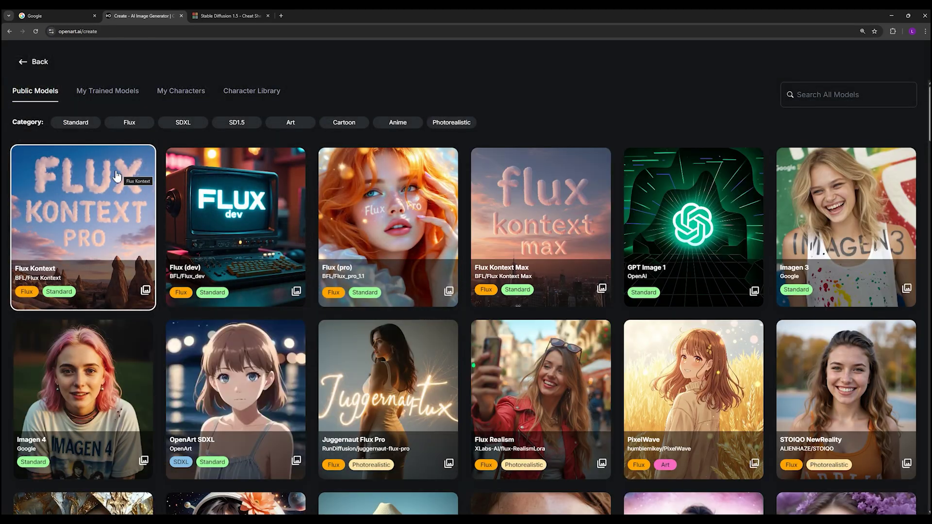
{"action": "left_click", "coordinate": [69, 31]}
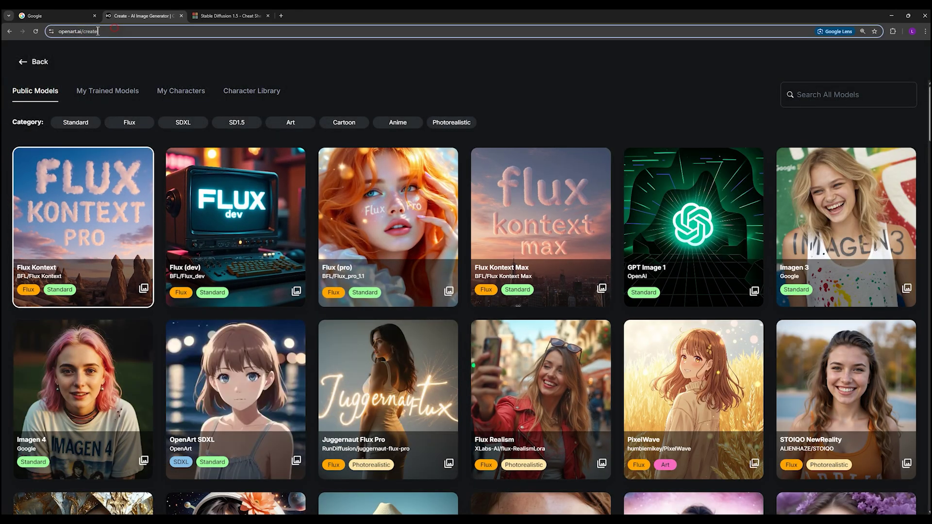
{"action": "left_click", "coordinate": [37, 62]}
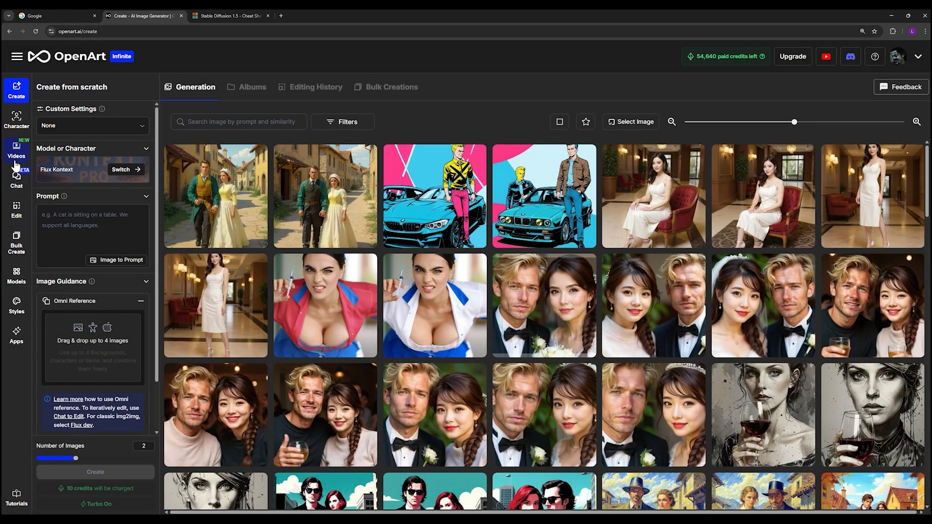
{"action": "left_click", "coordinate": [122, 170]}
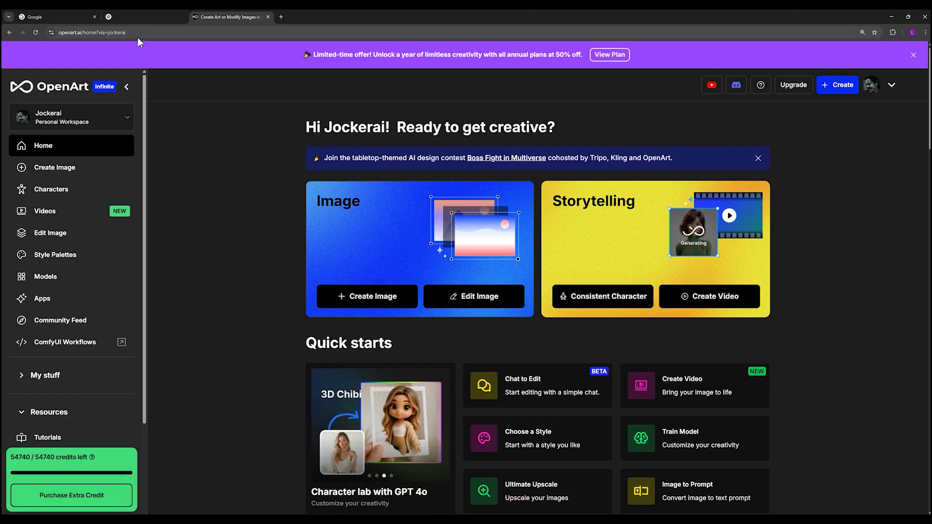
{"action": "left_click", "coordinate": [91, 37]}
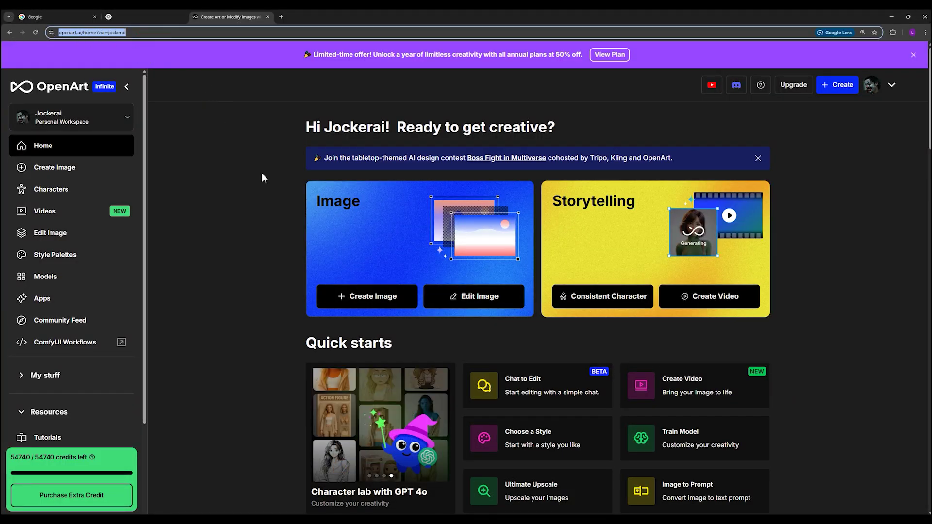
{"action": "left_click", "coordinate": [162, 33]}
{"action": "left_click", "coordinate": [246, 139]}
{"action": "double_click", "coordinate": [119, 32]}
{"action": "left_click_drag", "start_coordinate": [64, 35], "coordinate": [58, 32]}
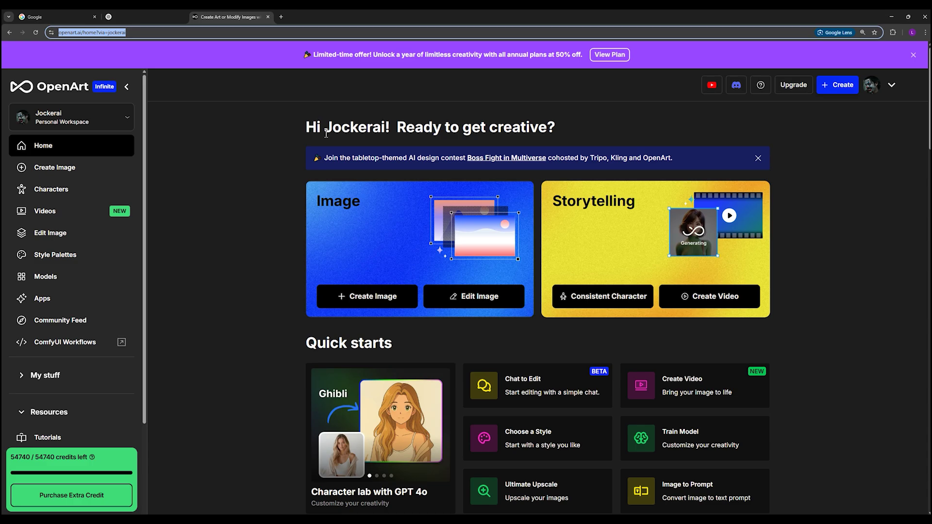
{"action": "left_click", "coordinate": [163, 32]}
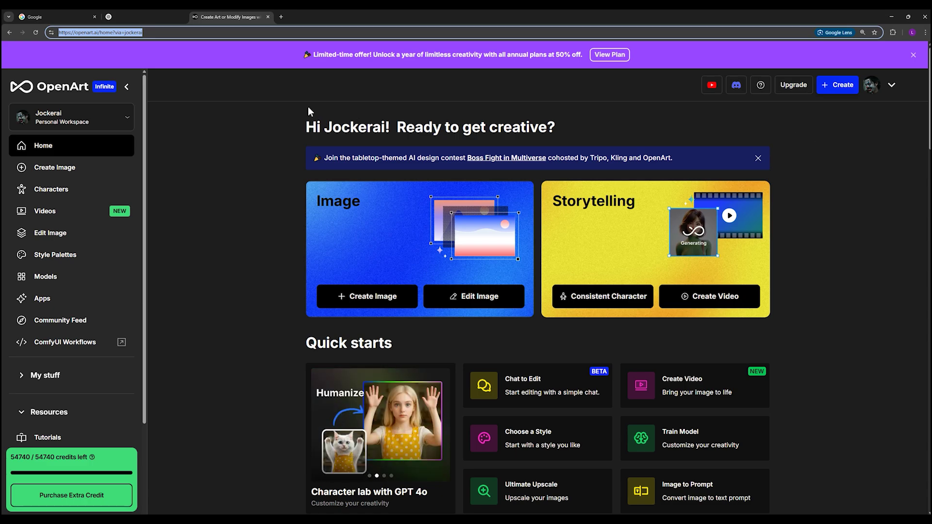
{"action": "left_click_drag", "start_coordinate": [314, 55], "coordinate": [456, 55]}
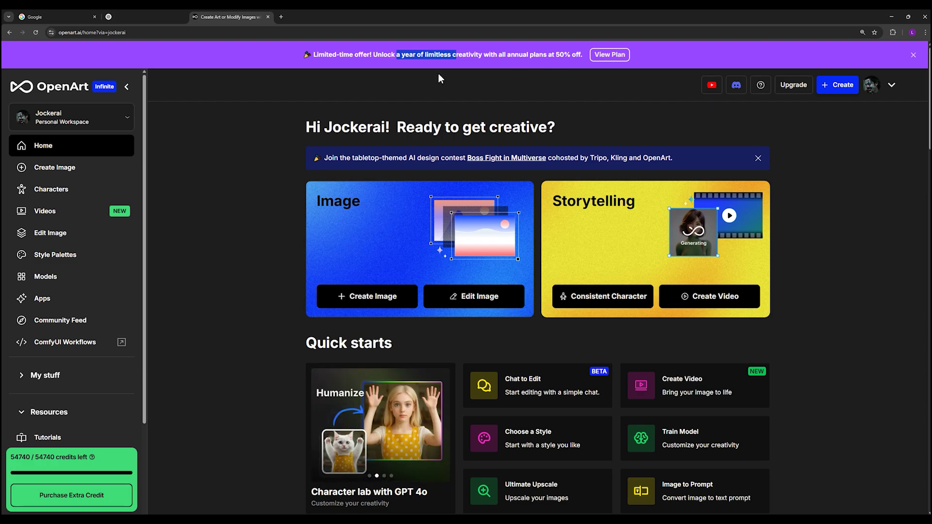
{"action": "left_click", "coordinate": [450, 57]}
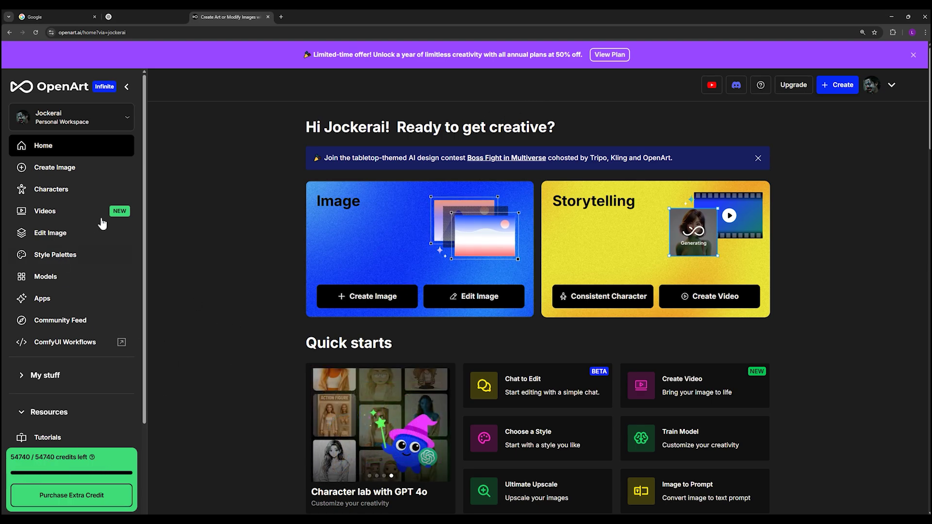
- From Create Image, open the model list with Switch next to Flux Kontext
{"action": "left_click", "coordinate": [65, 174]}
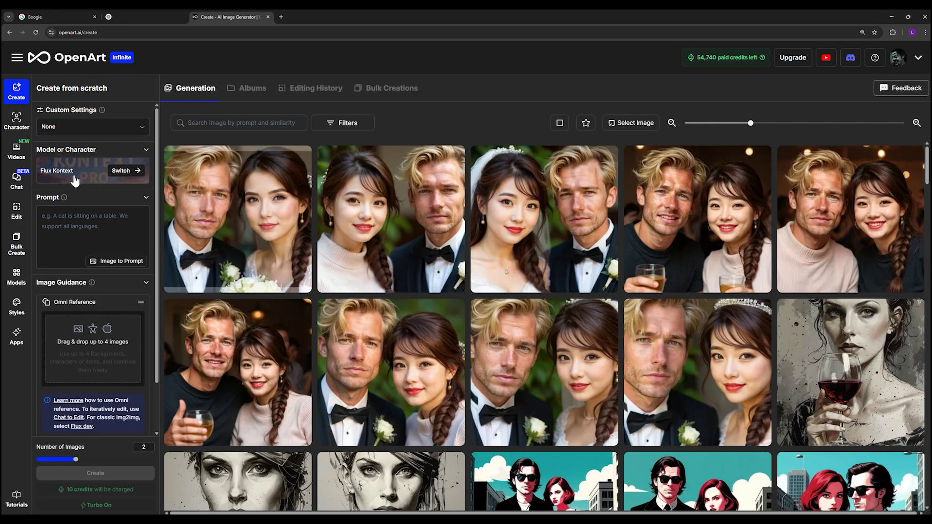
{"action": "left_click", "coordinate": [132, 174]}
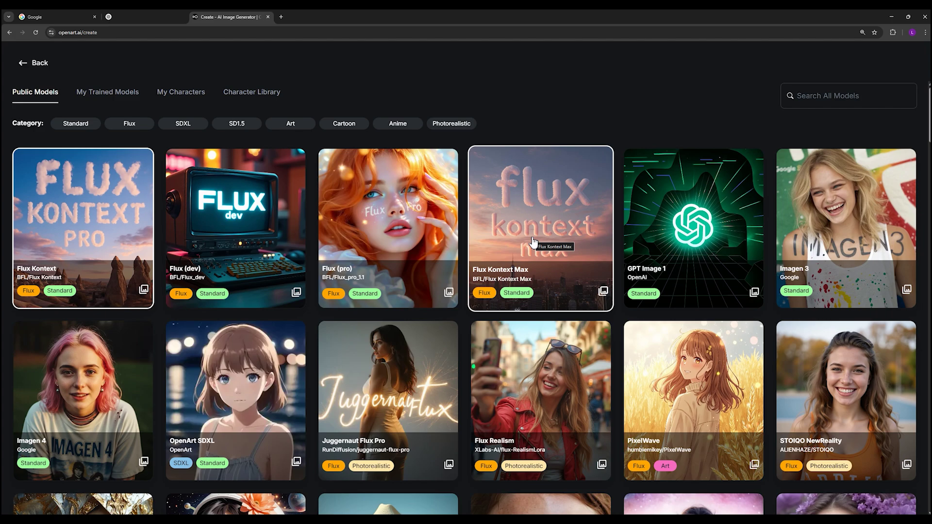
- Pick the Flux Kontext Max card in Public Models
{"action": "left_click", "coordinate": [532, 243]}
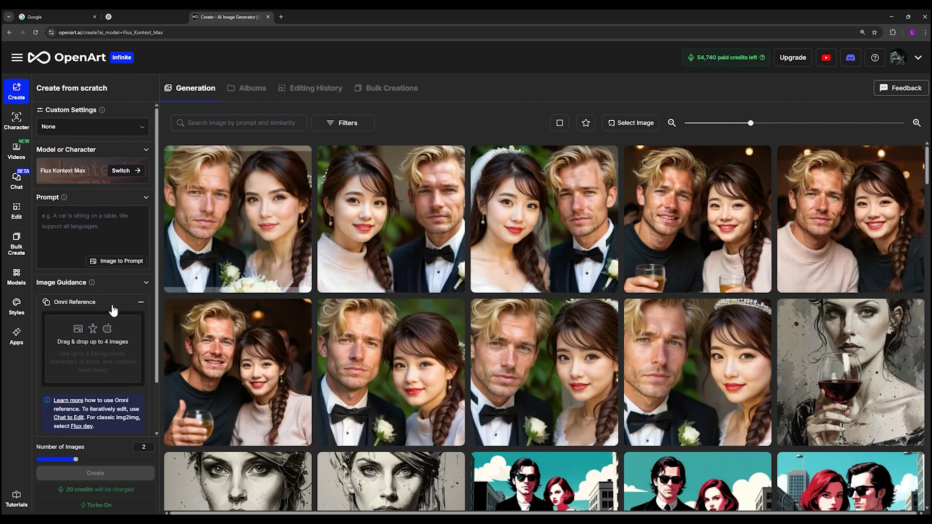
- Drag the nurse photo from File Explorer into Omni Reference, then bring New folder forward
{"action": "mouse_move", "coordinate": [332, 277]}
{"action": "key", "text": "alt+Tab"}
{"action": "left_click_drag", "start_coordinate": [697, 312], "coordinate": [104, 356]}
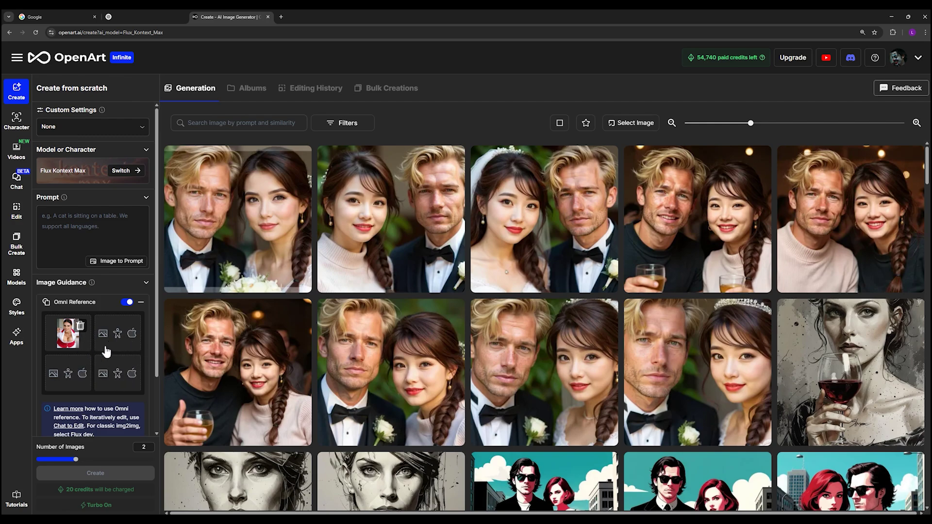
{"action": "key", "text": "alt+Tab"}
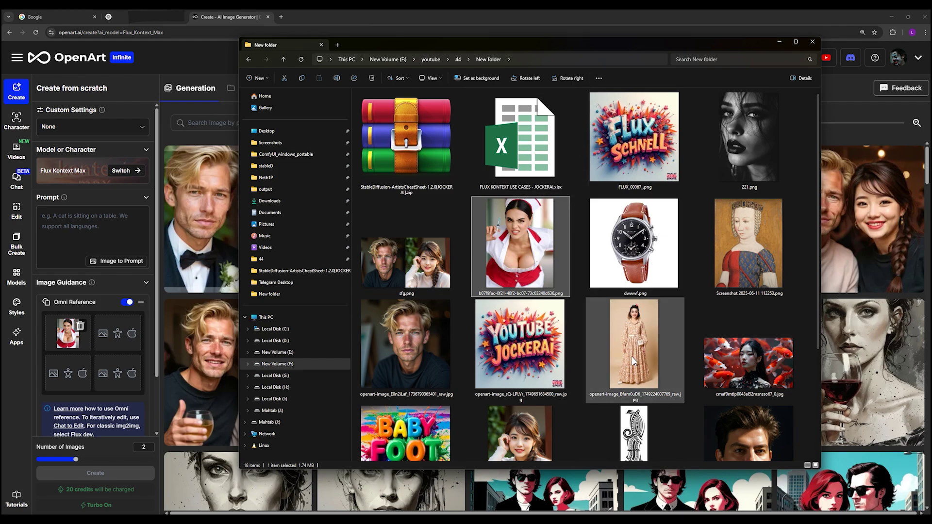
- Open the Flux Kontext use-cases workbook and scroll to the Change color example
{"action": "double_click", "coordinate": [528, 161]}
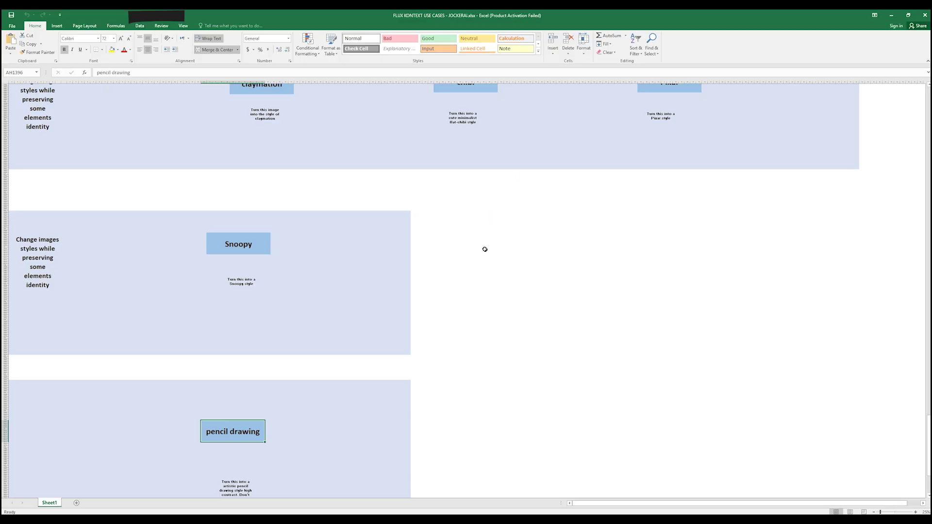
{"action": "scroll", "coordinate": [483, 248], "scroll_direction": "up", "scroll_amount": 10}
{"action": "scroll", "coordinate": [465, 291], "scroll_direction": "up", "scroll_amount": 10}
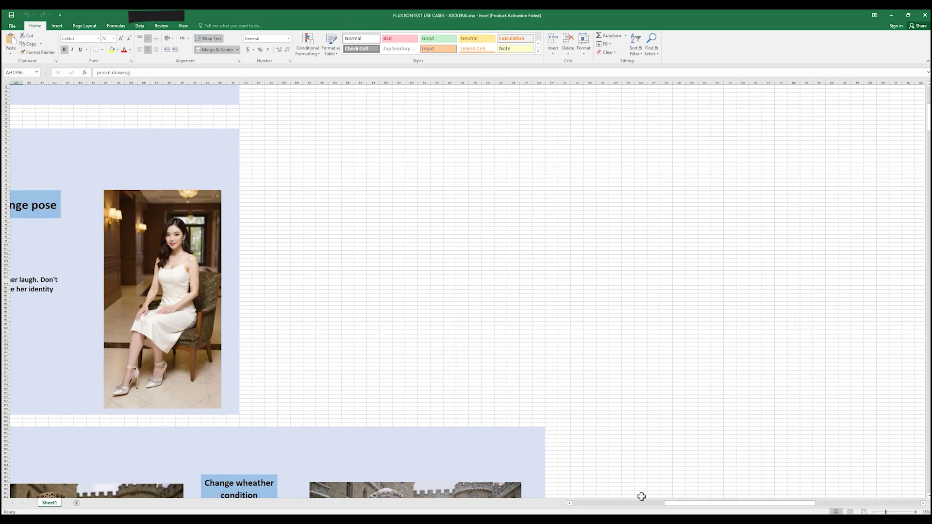
{"action": "left_click_drag", "start_coordinate": [672, 505], "coordinate": [669, 505]}
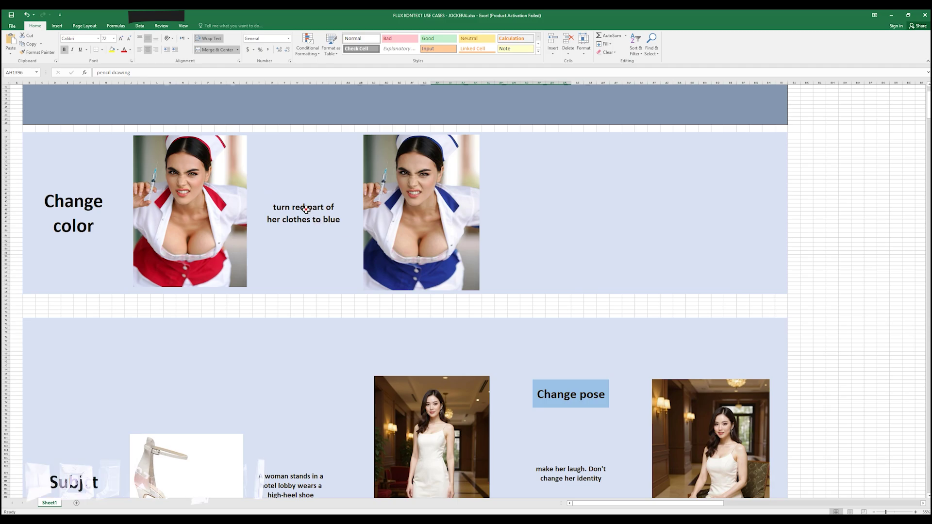
- Copy the 'turn red part of her clothes to blue' prompt from cell U36
{"action": "double_click", "coordinate": [306, 210]}
{"action": "left_click_drag", "start_coordinate": [334, 221], "coordinate": [136, 202]}
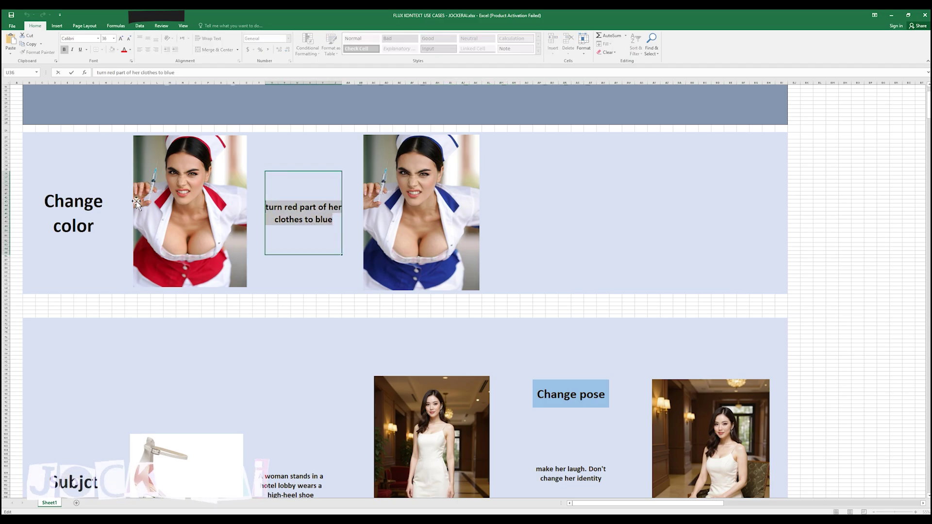
{"action": "left_click", "coordinate": [291, 267]}
{"action": "double_click", "coordinate": [333, 223]}
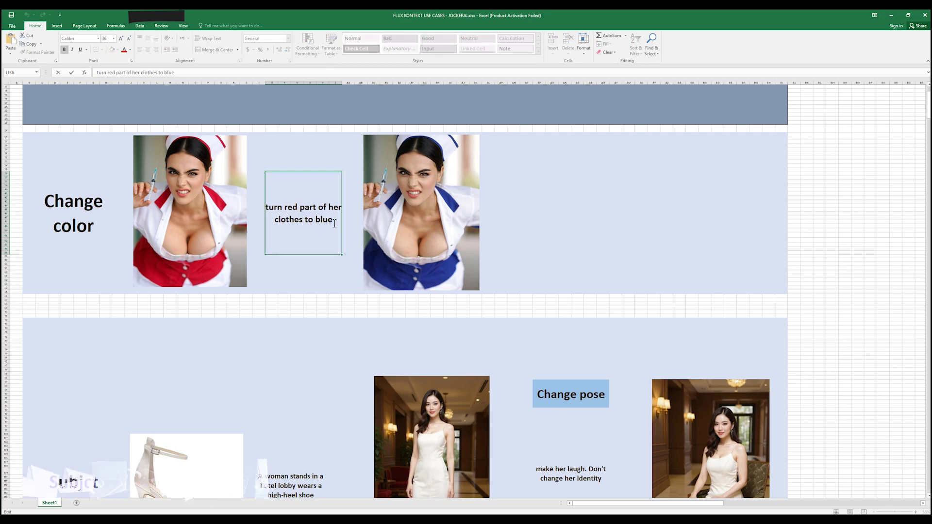
{"action": "right_click", "coordinate": [334, 223]}
{"action": "left_click", "coordinate": [312, 271]}
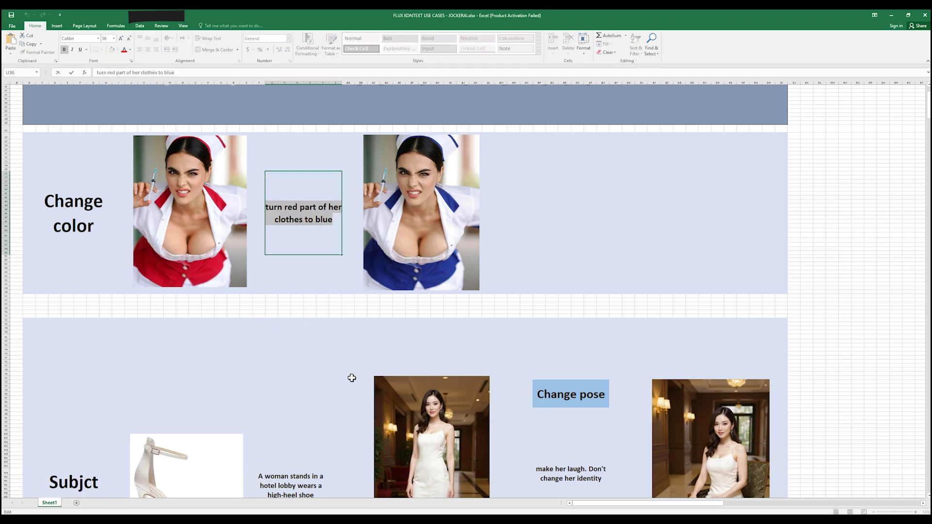
{"action": "key", "text": "alt+Tab"}
- Paste the 'turn red part of her clothes to blue' prompt, choose Portrait (3:4), and set 2 images
{"action": "right_click", "coordinate": [60, 224]}
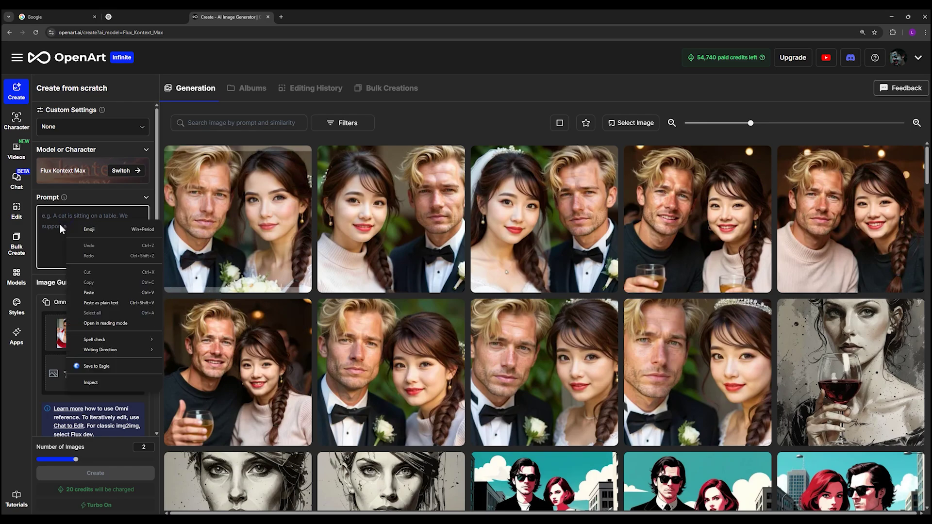
{"action": "left_click", "coordinate": [112, 293]}
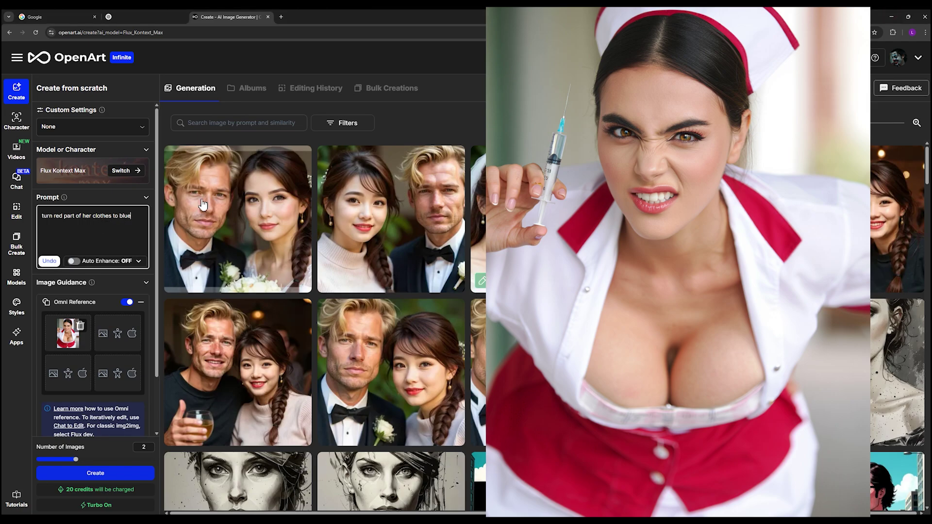
{"action": "scroll", "coordinate": [92, 437], "scroll_direction": "down", "scroll_amount": 1}
{"action": "left_click", "coordinate": [97, 408]}
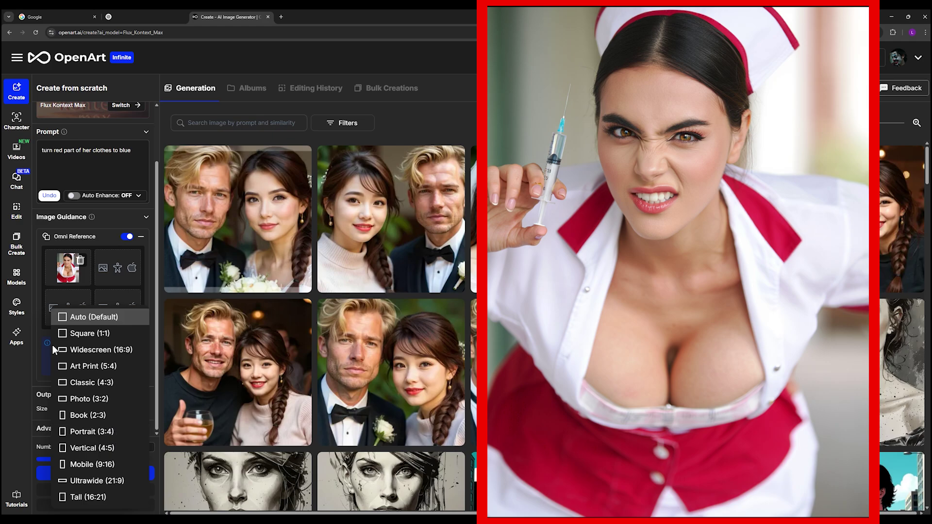
{"action": "left_click", "coordinate": [92, 431]}
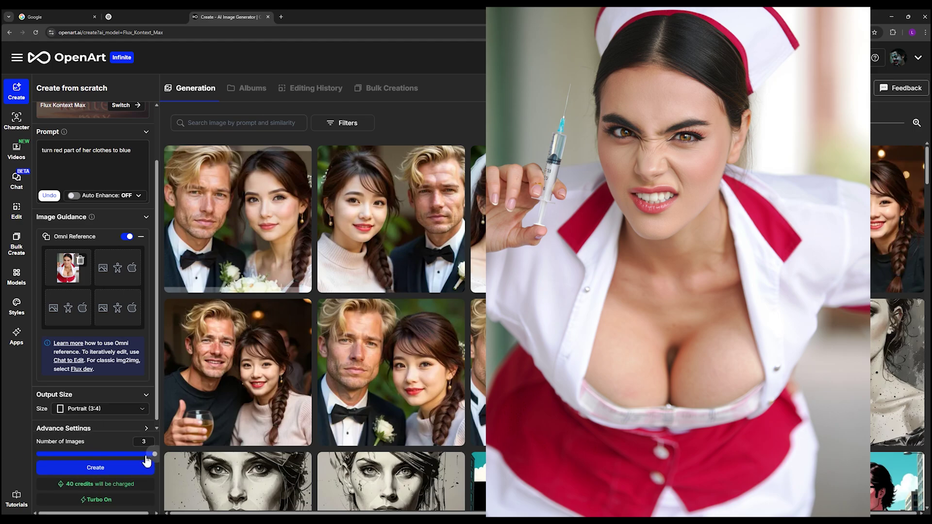
{"action": "scroll", "coordinate": [92, 305], "scroll_direction": "up", "scroll_amount": 1}
{"action": "scroll", "coordinate": [93, 304], "scroll_direction": "up", "scroll_amount": 1}
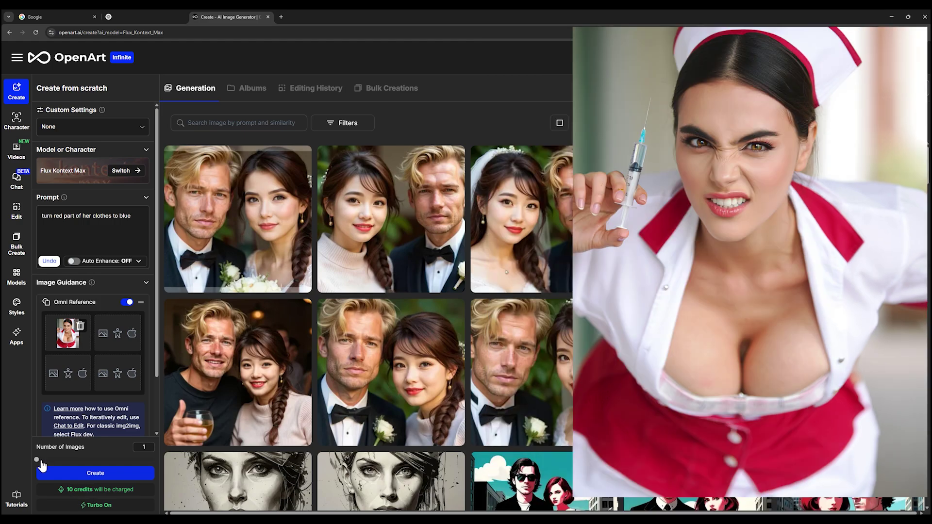
{"action": "left_click_drag", "start_coordinate": [38, 460], "coordinate": [76, 459]}
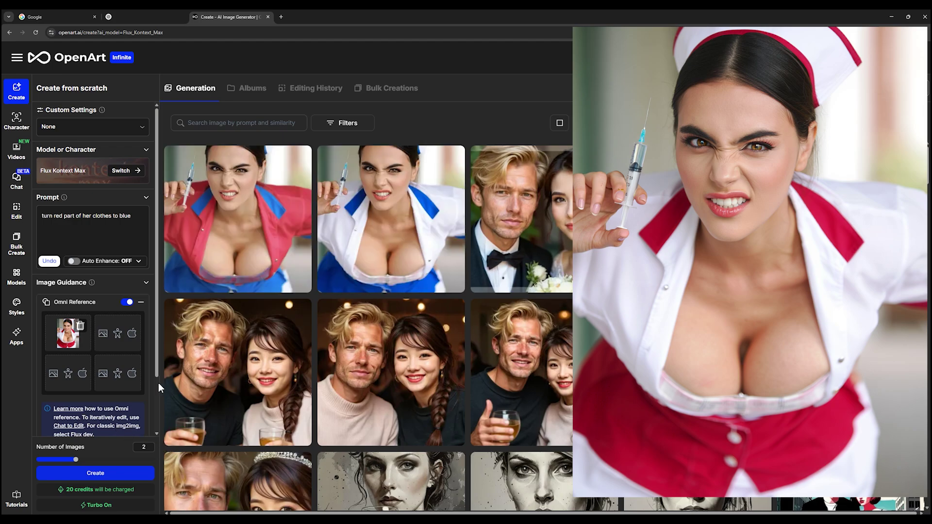
- Enlarge the first blue-uniform nurse result beside the red original
{"action": "left_click", "coordinate": [232, 248]}
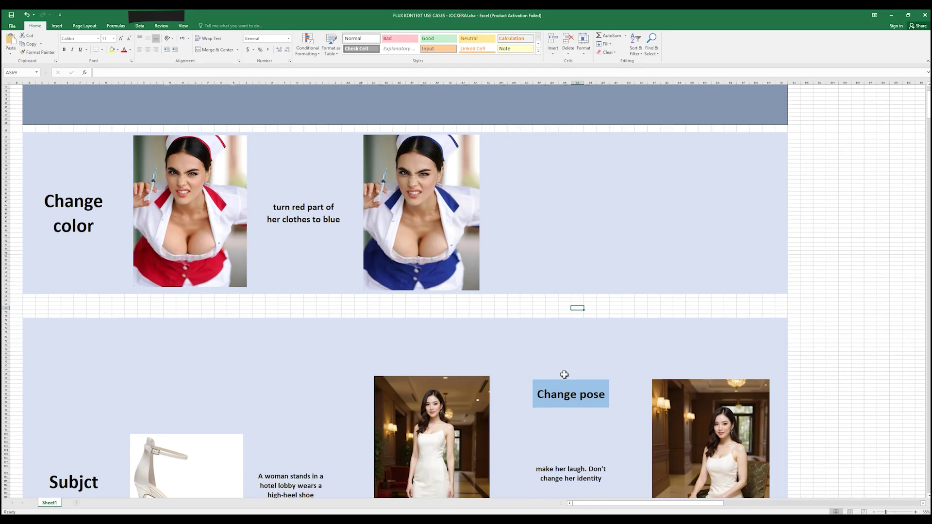
- At the Subject reference shoe example, select the full 'A woman stands in a hotel lobby' prompt text
{"action": "scroll", "coordinate": [553, 388], "scroll_direction": "down", "scroll_amount": 10}
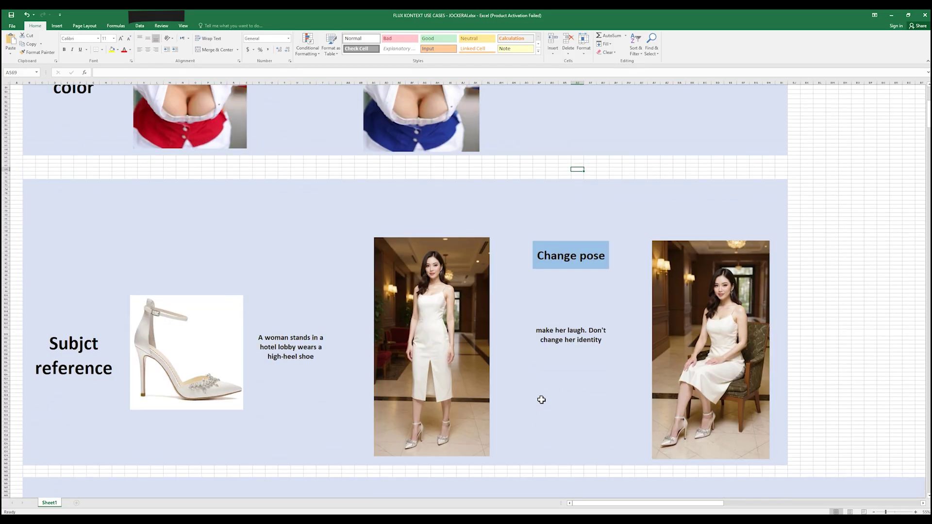
{"action": "scroll", "coordinate": [541, 399], "scroll_direction": "down", "scroll_amount": 4}
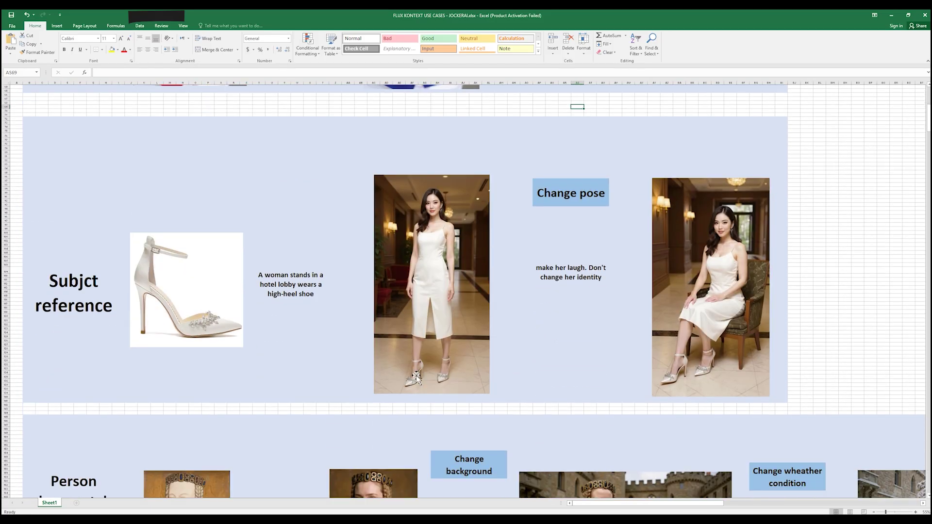
{"action": "left_click", "coordinate": [197, 297]}
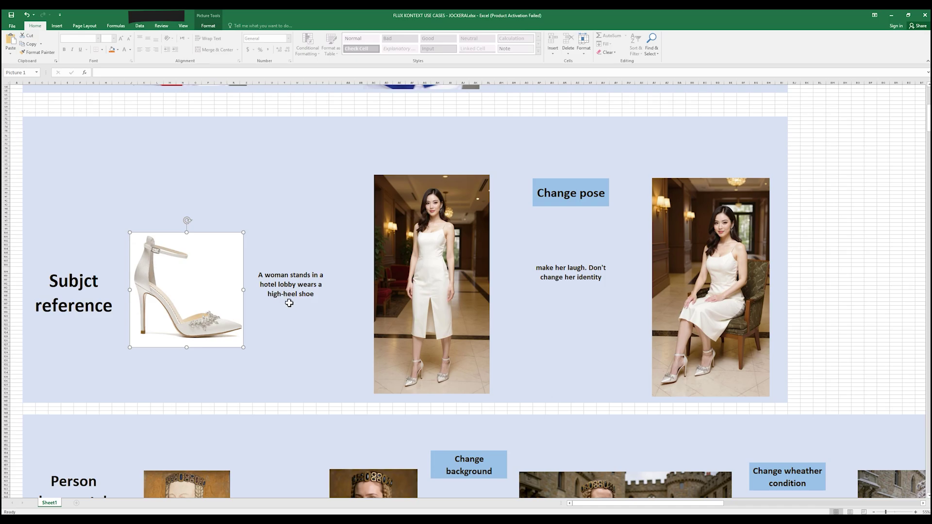
{"action": "key", "text": "alt+Tab"}
{"action": "left_click", "coordinate": [147, 365]}
{"action": "key", "text": "alt+Tab"}
{"action": "key", "text": "Tab"}
{"action": "double_click", "coordinate": [279, 280]}
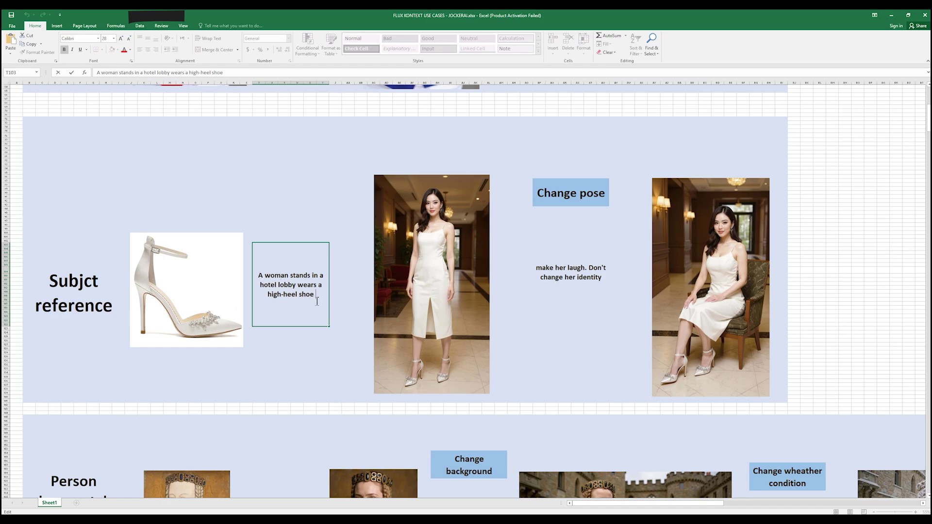
{"action": "left_click_drag", "start_coordinate": [317, 302], "coordinate": [259, 274]}
- Replace OpenArt's prompt with 'A woman stands in a hotel lobby wears a high-heel shoe'
{"action": "right_click", "coordinate": [260, 275]}
{"action": "left_click", "coordinate": [286, 291]}
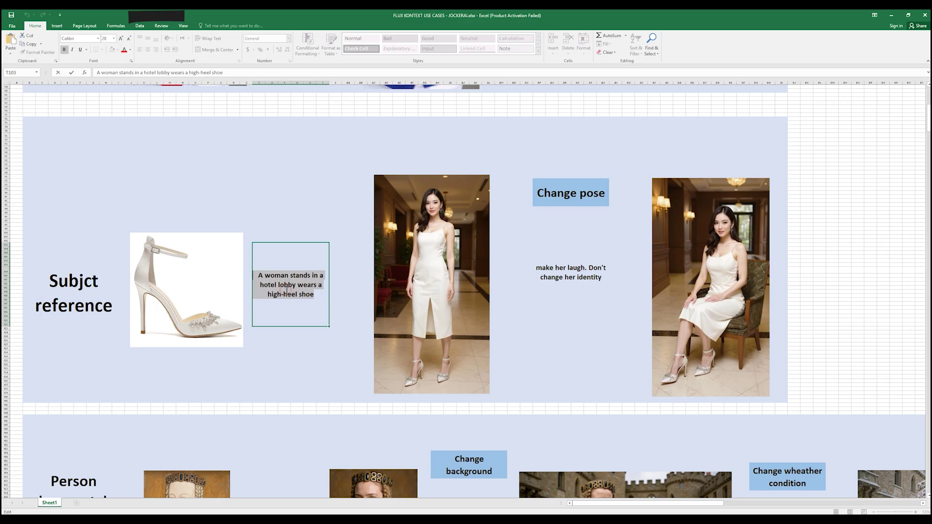
{"action": "key", "text": "alt+Tab"}
{"action": "key", "text": "alt+Tab"}
{"action": "key", "text": "ctrl+a"}
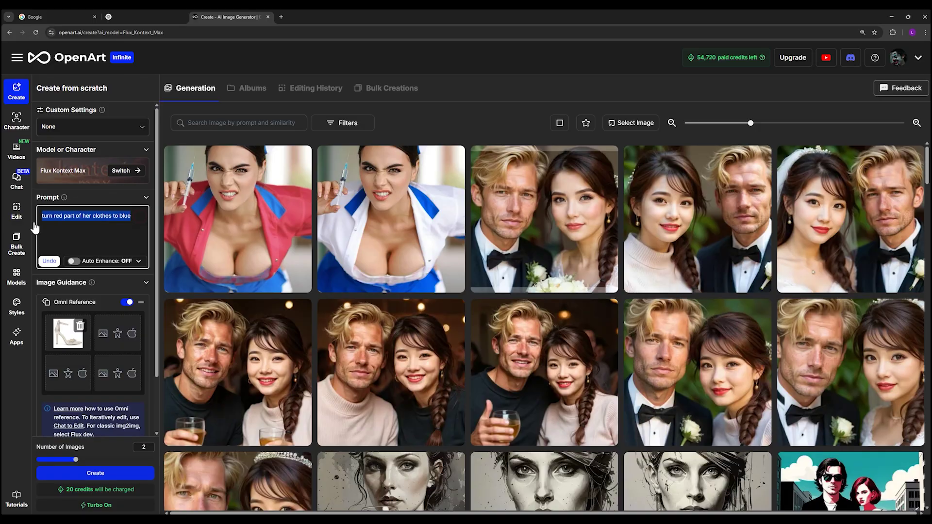
{"action": "right_click", "coordinate": [106, 221]}
{"action": "left_click", "coordinate": [161, 273]}
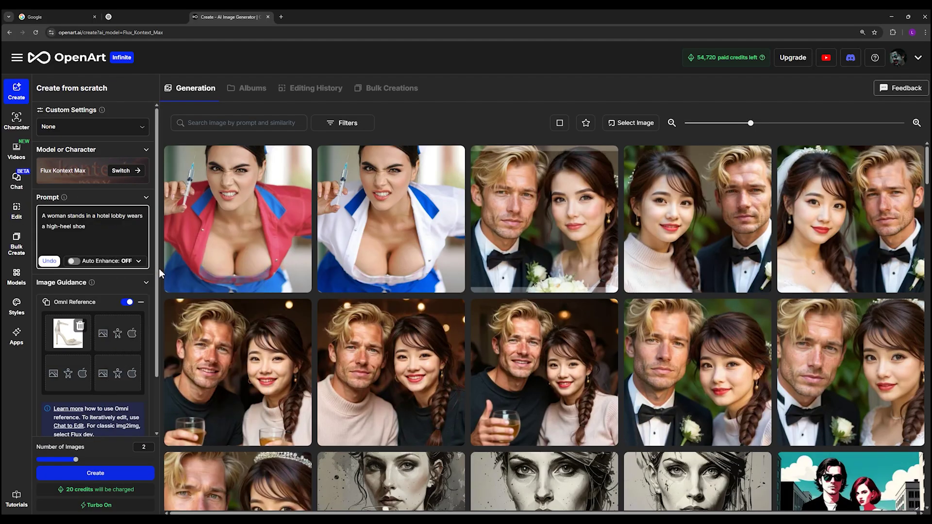
- Set the output size to Vertical (4:5) and generate the two images
{"action": "scroll", "coordinate": [97, 340], "scroll_direction": "down", "scroll_amount": 2}
{"action": "left_click", "coordinate": [116, 410]}
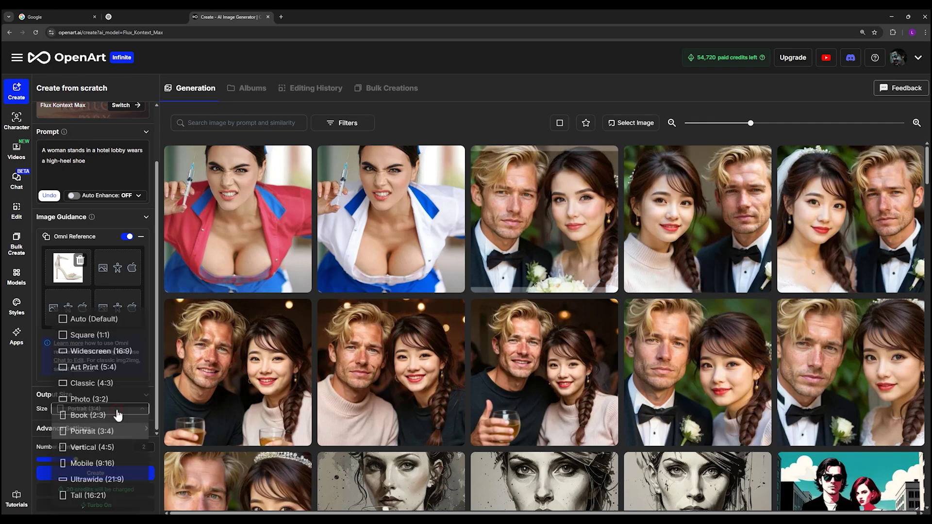
{"action": "left_click", "coordinate": [105, 451]}
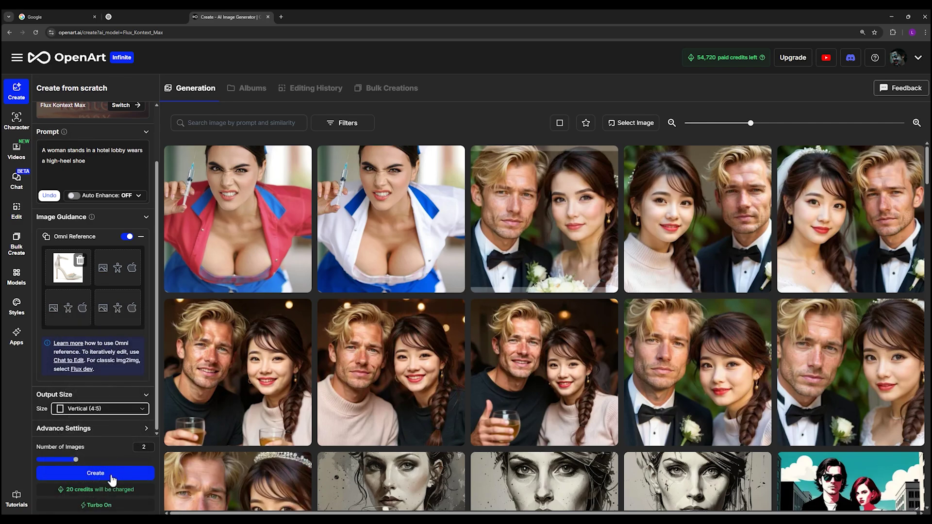
{"action": "left_click", "coordinate": [111, 477]}
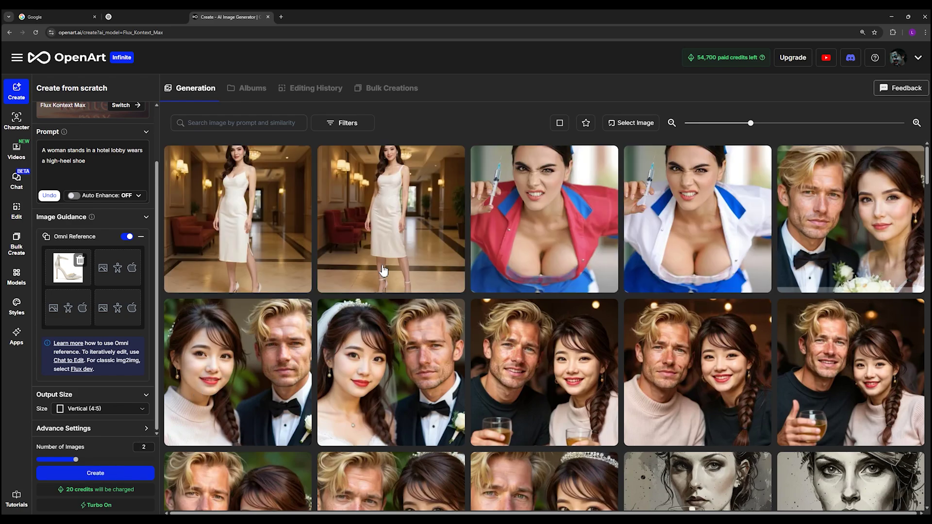
{"action": "left_click", "coordinate": [394, 223]}
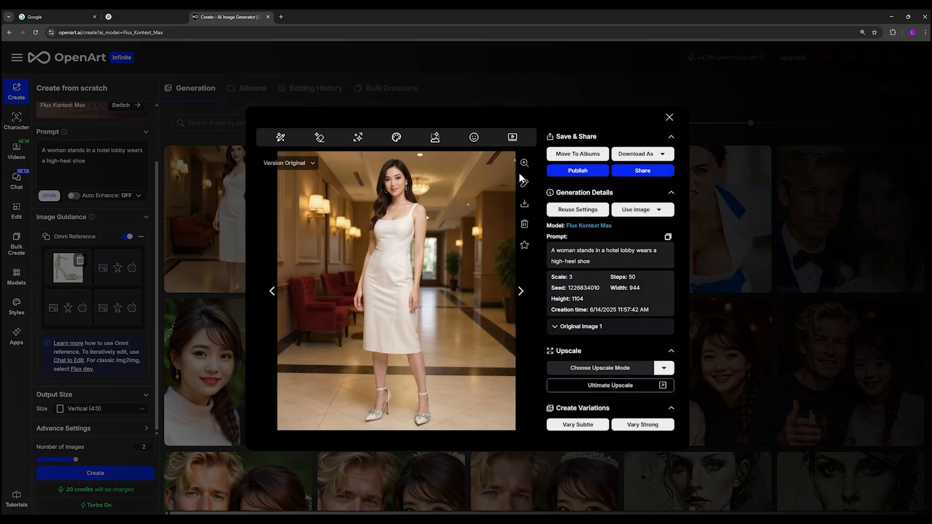
{"action": "left_click", "coordinate": [523, 164]}
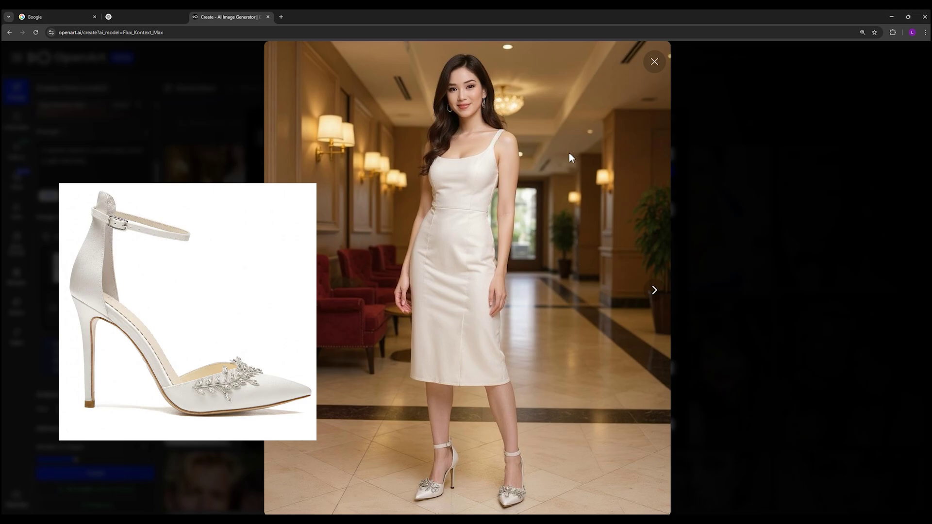
{"action": "key", "text": "Escape"}
{"action": "left_click", "coordinate": [102, 166]}
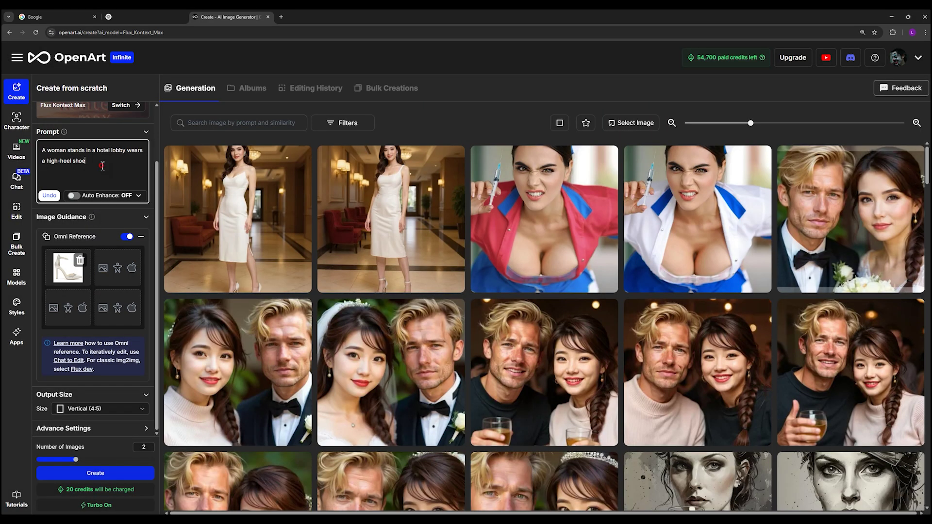
{"action": "key", "text": "alt+Tab"}
{"action": "key", "text": "alt+Tab"}
{"action": "key", "text": "alt+Tab"}
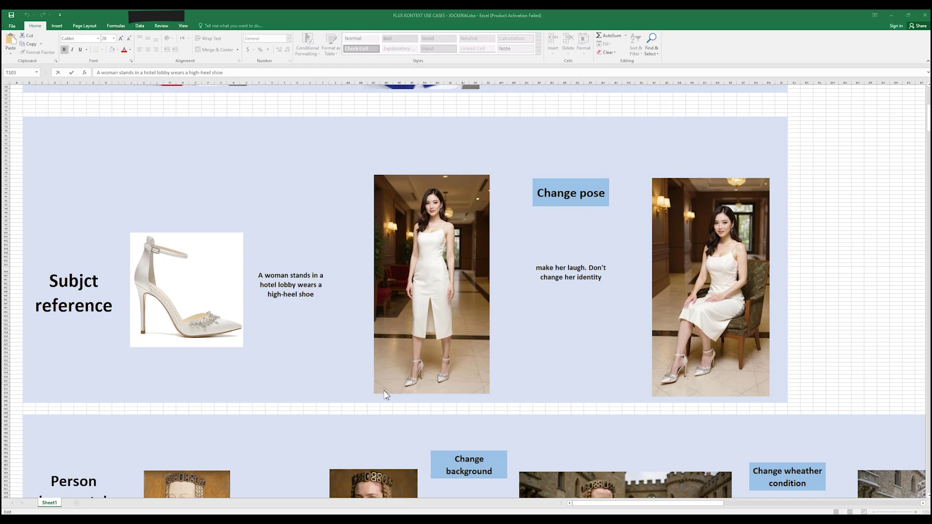
- Review the 'Turn this image style' prompt, highlighting 'retain face features' and 'camera angle, pose'
{"action": "scroll", "coordinate": [383, 397], "scroll_direction": "down", "scroll_amount": 10}
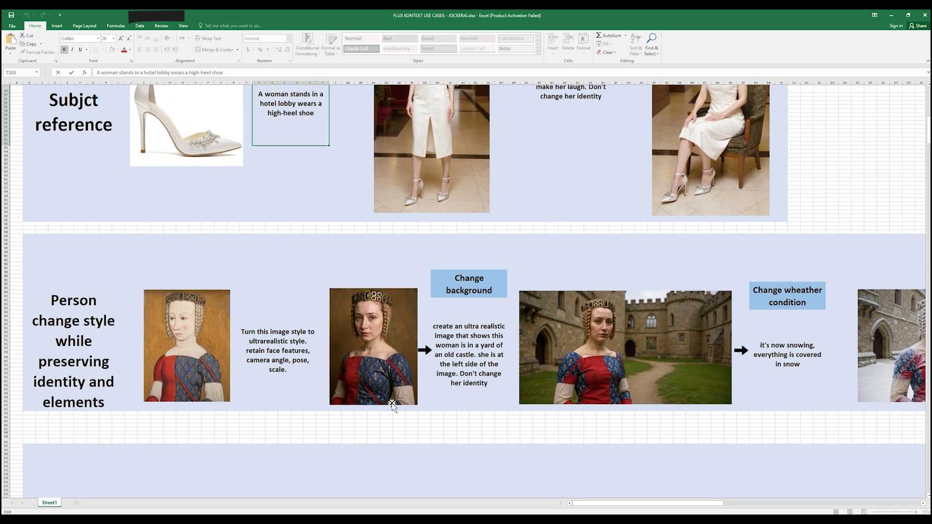
{"action": "left_click", "coordinate": [250, 343]}
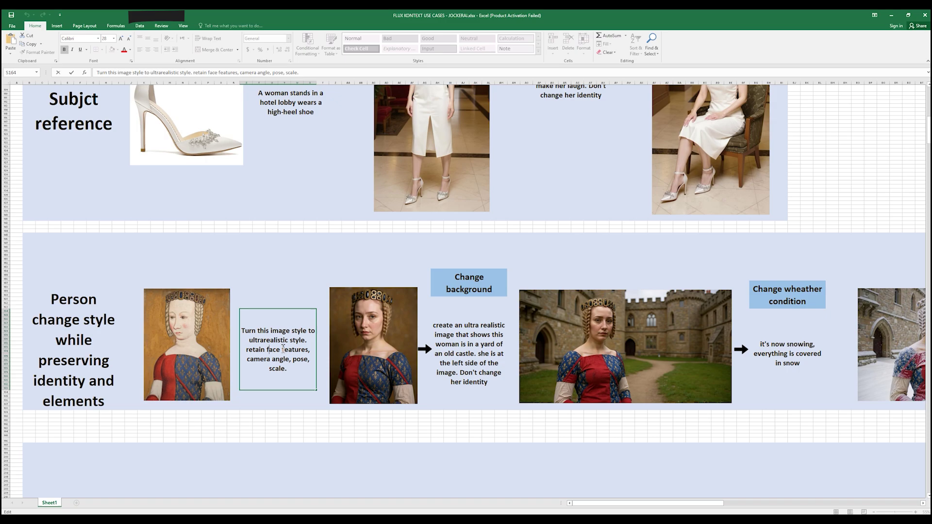
{"action": "left_click_drag", "start_coordinate": [249, 352], "coordinate": [308, 350]}
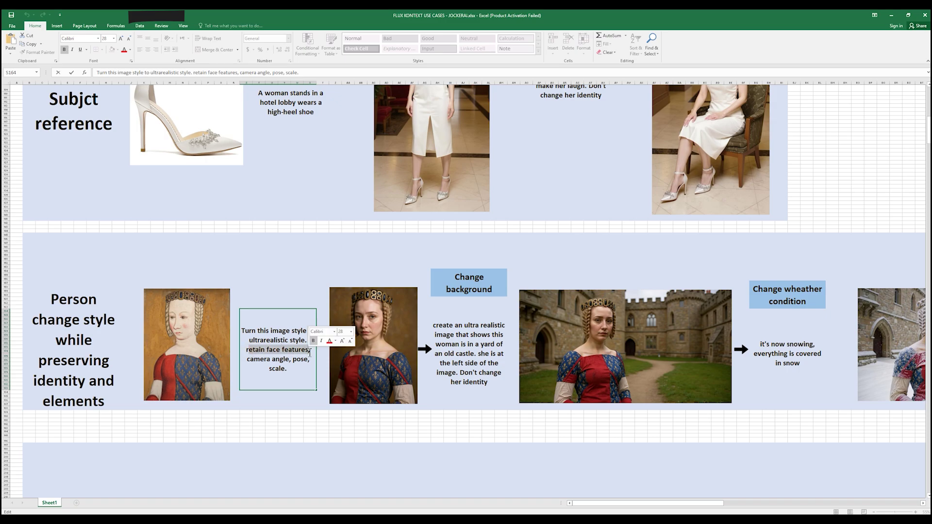
{"action": "left_click_drag", "start_coordinate": [249, 360], "coordinate": [304, 362]}
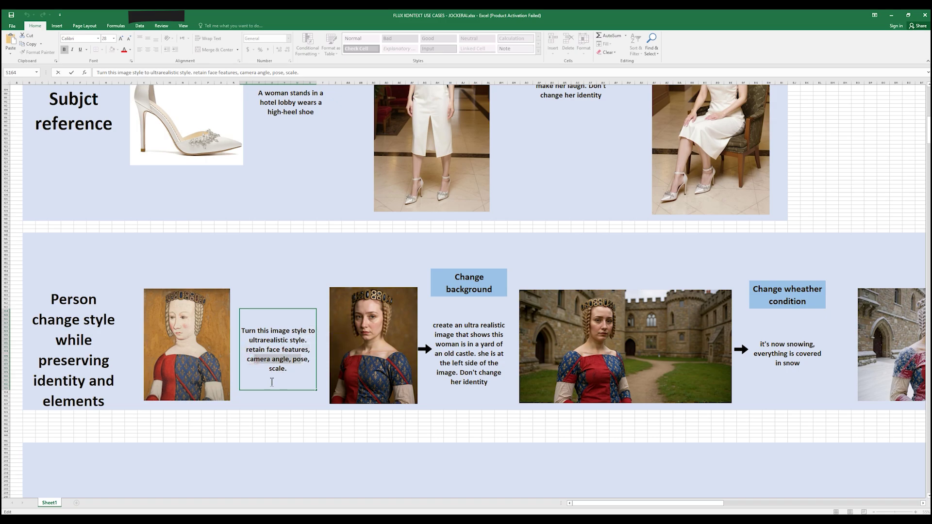
{"action": "left_click_drag", "start_coordinate": [311, 392], "coordinate": [298, 392]}
- Select the full hotel-lobby Change pose prompt text in cell AP100
{"action": "scroll", "coordinate": [617, 496], "scroll_direction": "up", "scroll_amount": 2}
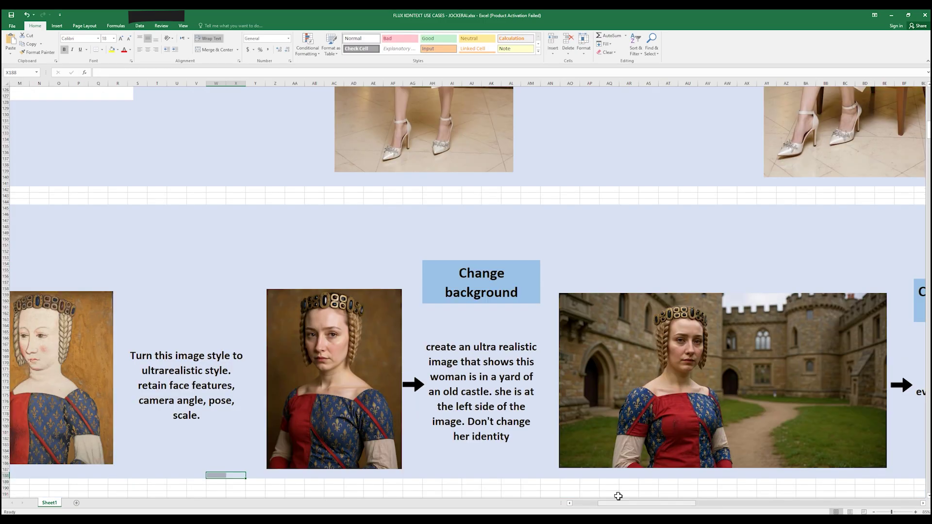
{"action": "scroll", "coordinate": [618, 497], "scroll_direction": "left", "scroll_amount": 3}
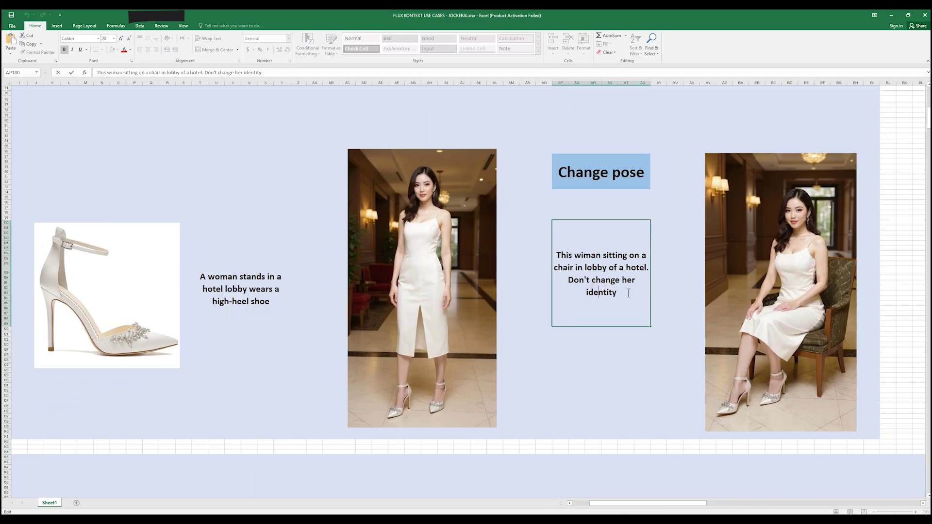
{"action": "left_click_drag", "start_coordinate": [627, 293], "coordinate": [571, 279]}
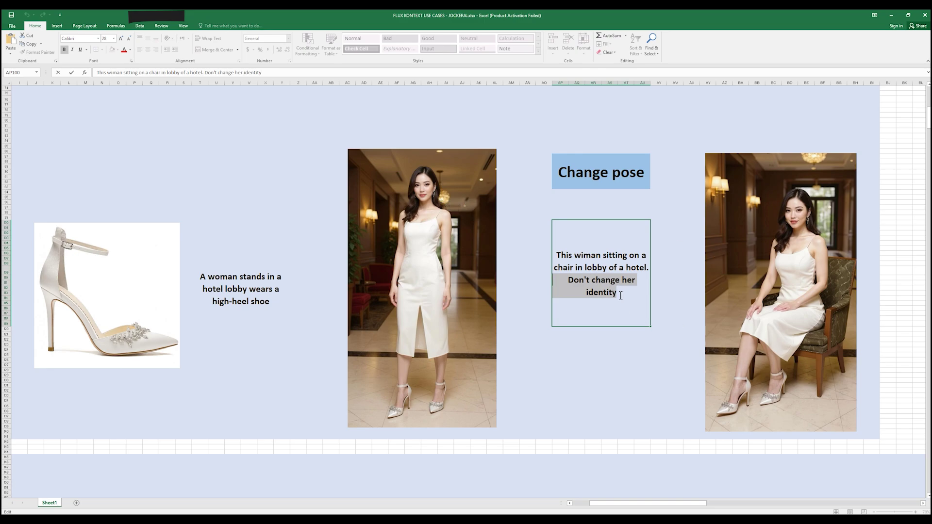
{"action": "left_click_drag", "start_coordinate": [619, 295], "coordinate": [553, 242]}
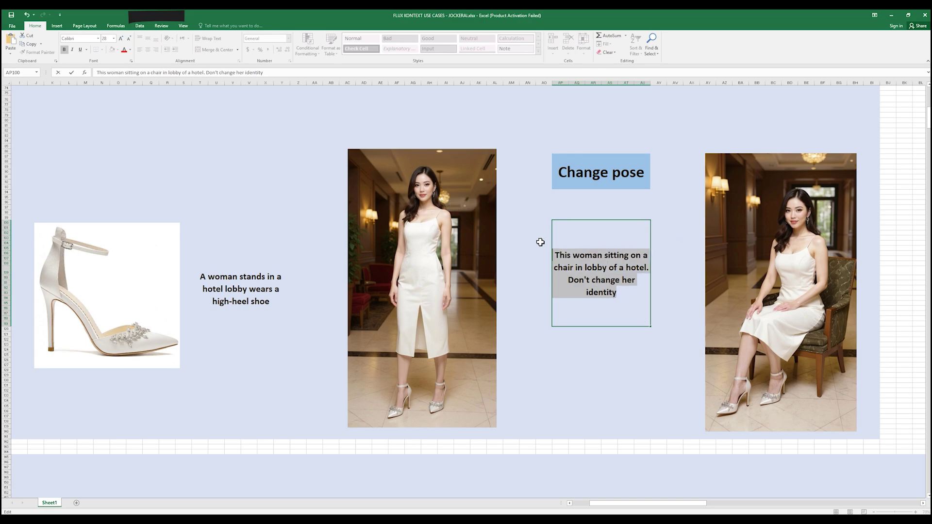
- Set the standing white-dress woman as Omni Reference and generate with the hotel-lobby chair prompt
{"action": "key", "text": "alt+Tab"}
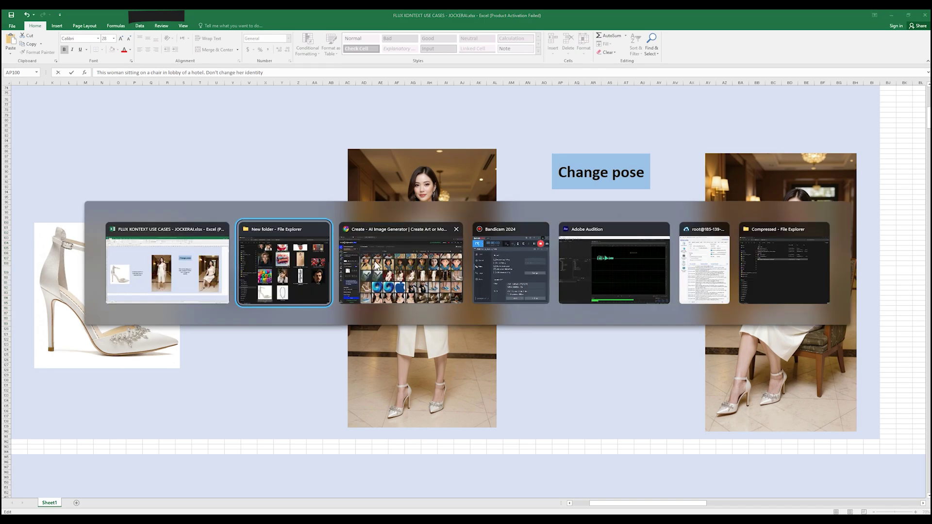
{"action": "key", "text": "alt+Tab"}
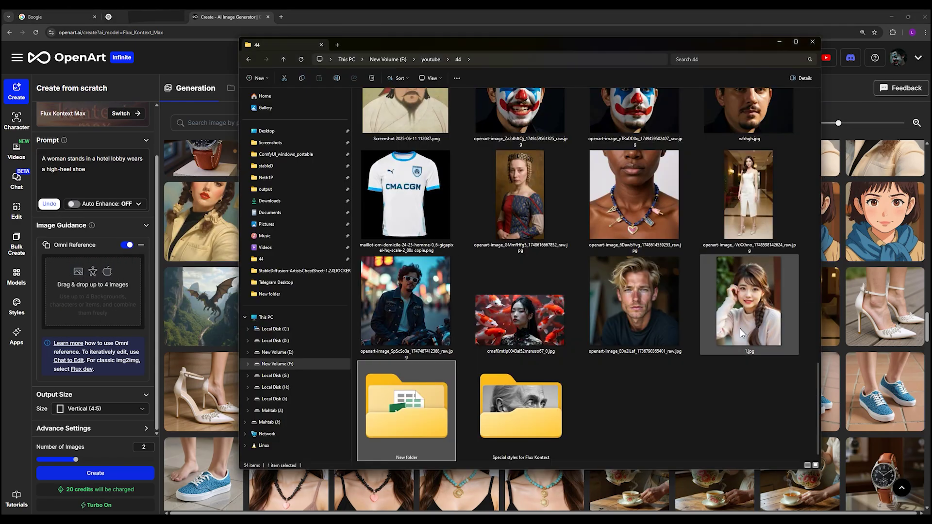
{"action": "left_click_drag", "start_coordinate": [758, 200], "coordinate": [89, 289]}
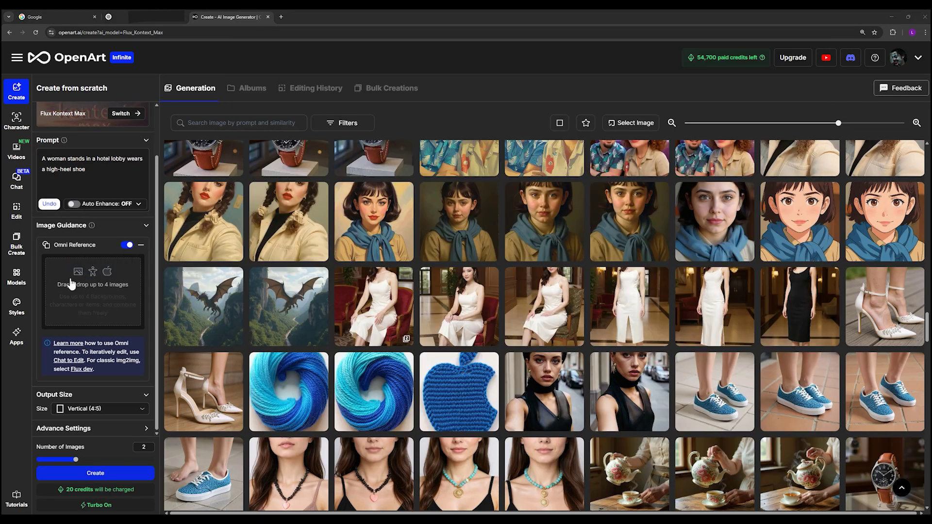
{"action": "left_click", "coordinate": [46, 187]}
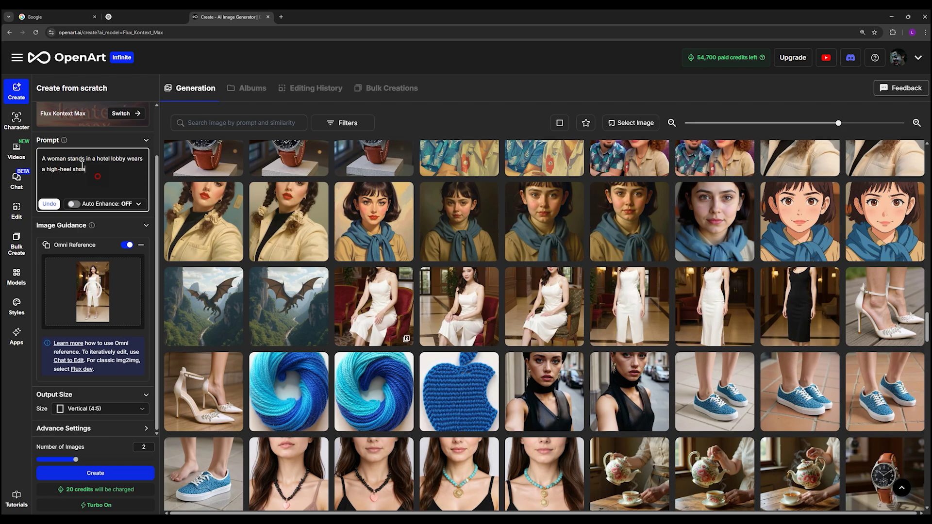
{"action": "key", "text": "ctrl+a"}
{"action": "key", "text": "ctrl+v"}
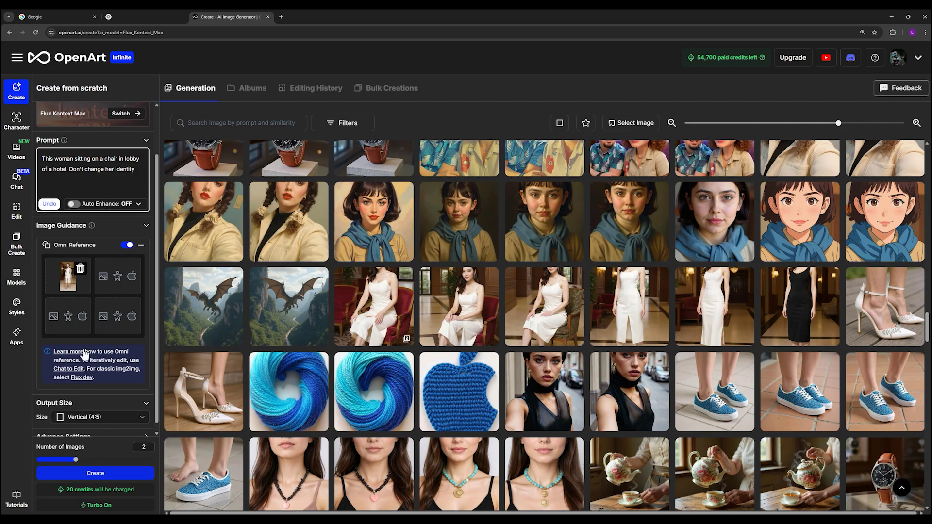
{"action": "left_click", "coordinate": [115, 480]}
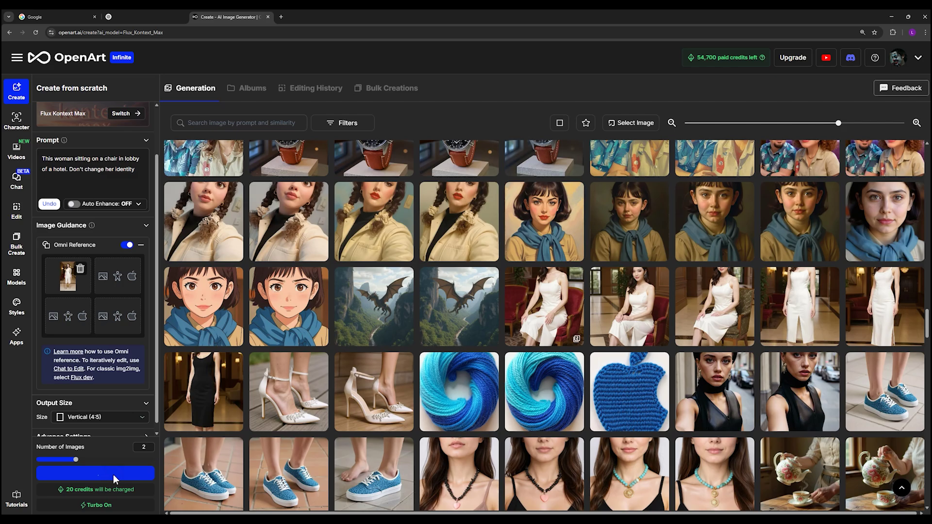
- Compare the earlier high-heel shoe result with the original white shoe photo opened in Photos
{"action": "left_click", "coordinate": [296, 391]}
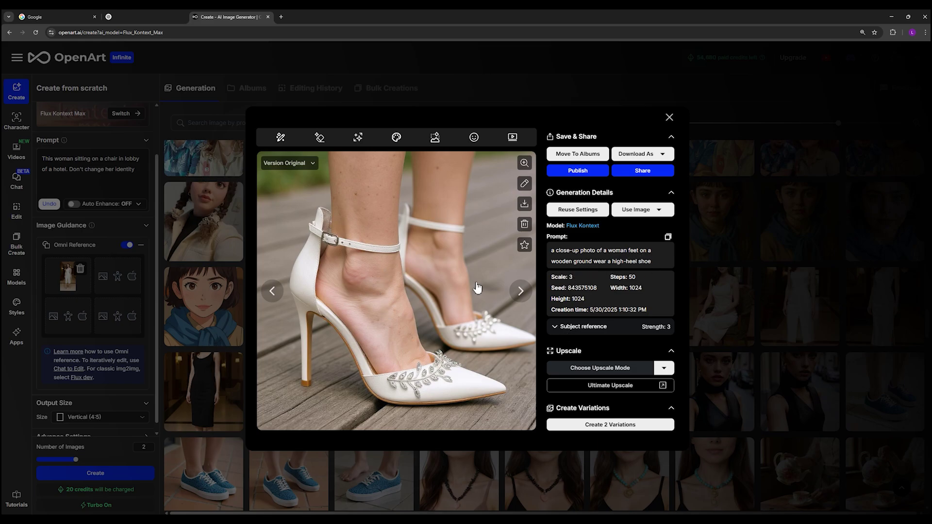
{"action": "left_click", "coordinate": [379, 497]}
{"action": "double_click", "coordinate": [525, 411]}
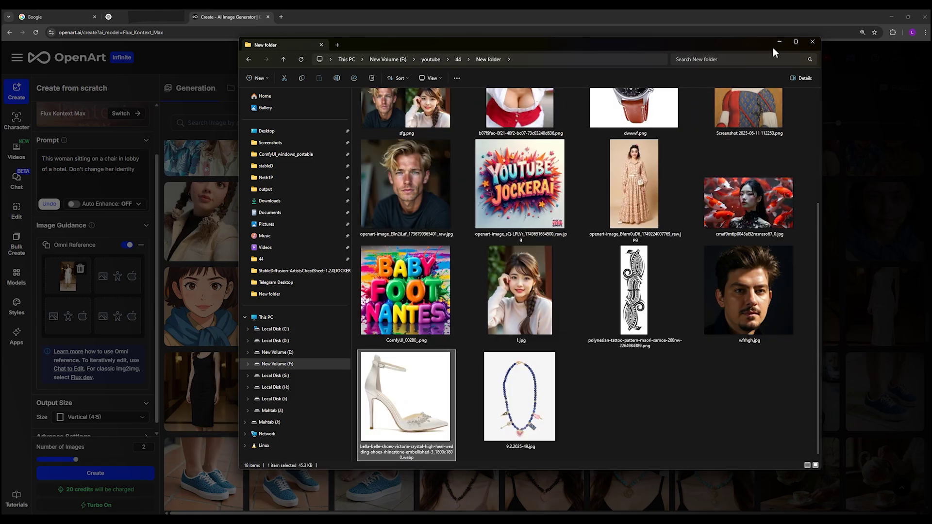
{"action": "left_click", "coordinate": [779, 41]}
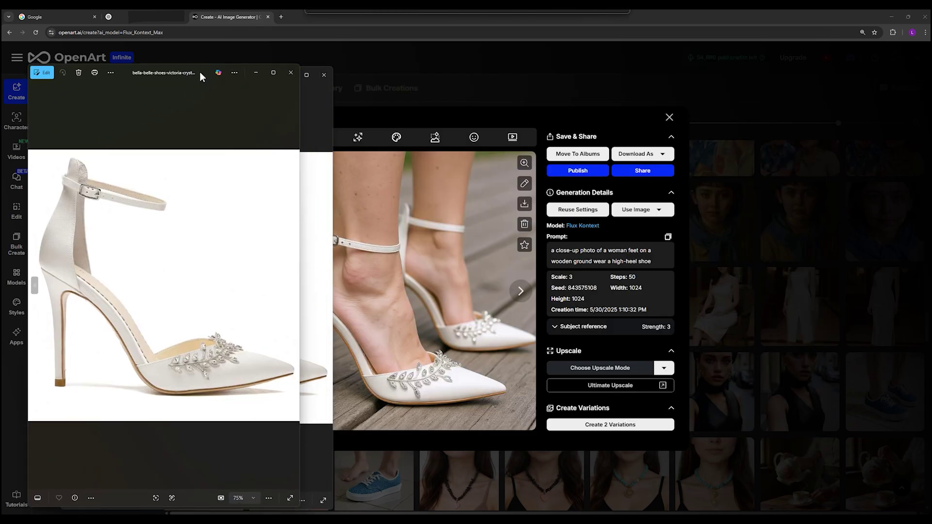
{"action": "left_click_drag", "start_coordinate": [225, 77], "coordinate": [180, 77]}
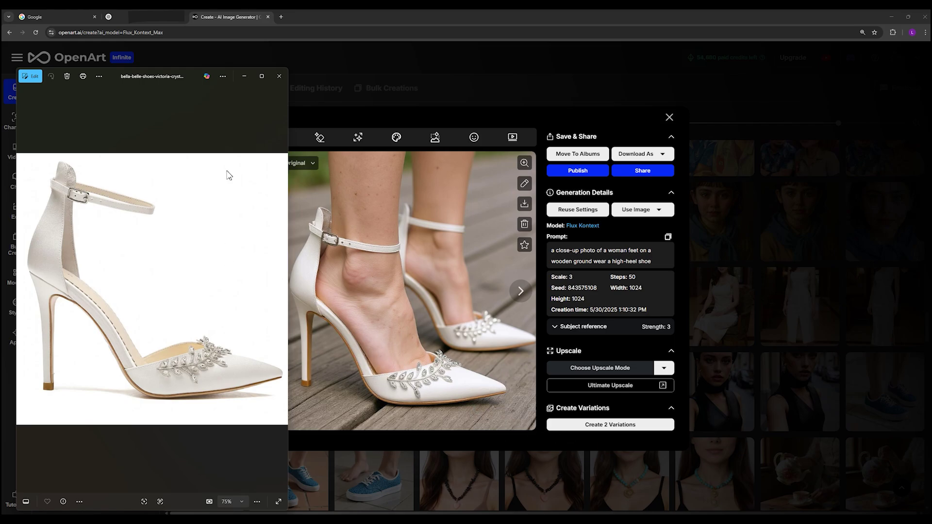
{"action": "left_click", "coordinate": [279, 76]}
- Open the new seated hotel-lobby woman result and view it at full size
{"action": "left_click", "coordinate": [670, 118]}
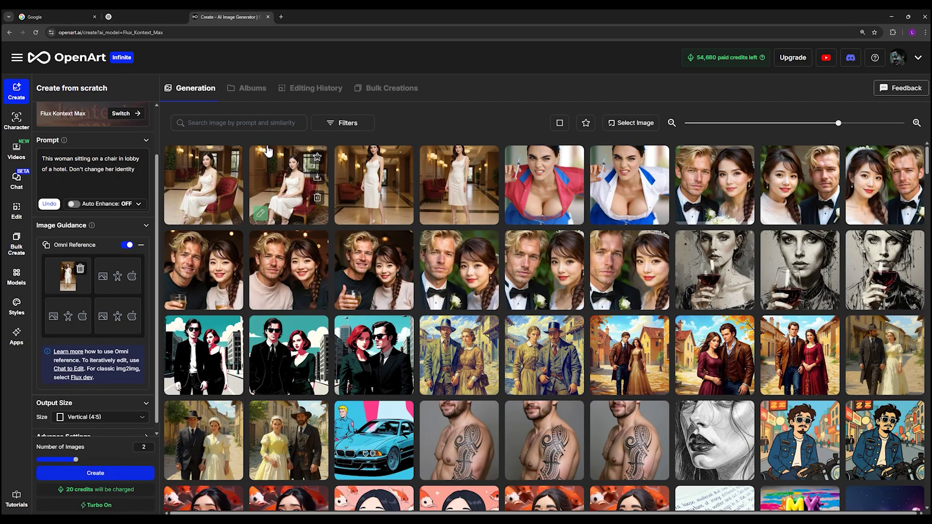
{"action": "left_click", "coordinate": [268, 148]}
{"action": "left_click", "coordinate": [381, 361]}
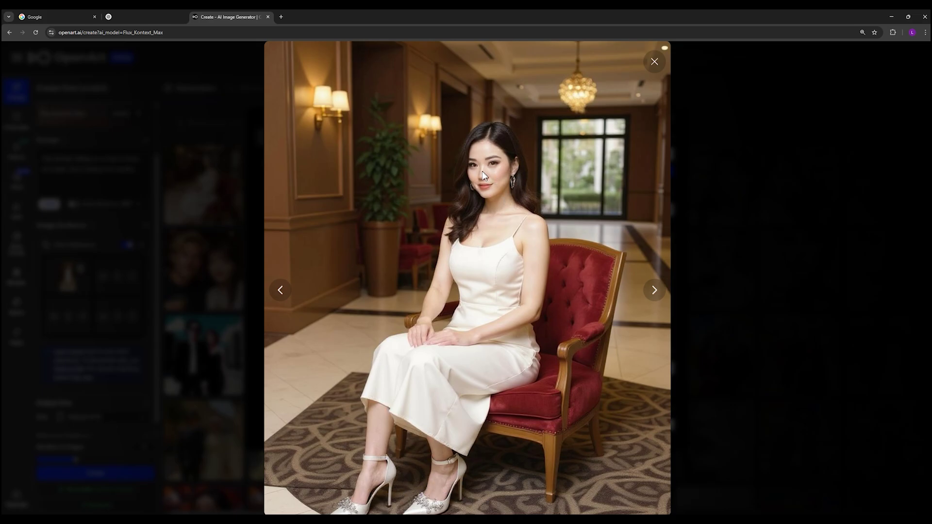
{"action": "left_click", "coordinate": [669, 60]}
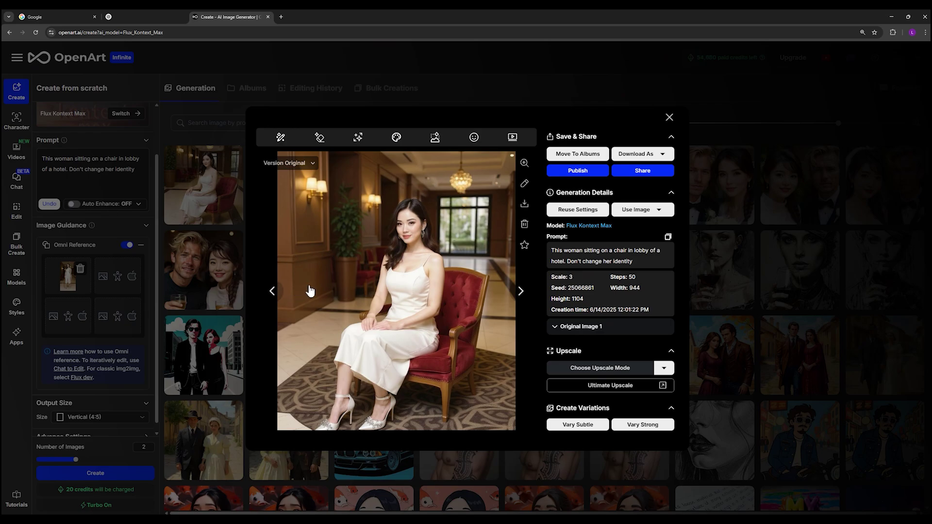
- Compare it against the original standing white-dress photo, then close both full-size views
{"action": "key", "text": "alt+Tab"}
{"action": "double_click", "coordinate": [744, 192]}
{"action": "scroll", "coordinate": [168, 156], "scroll_direction": "up", "scroll_amount": 4}
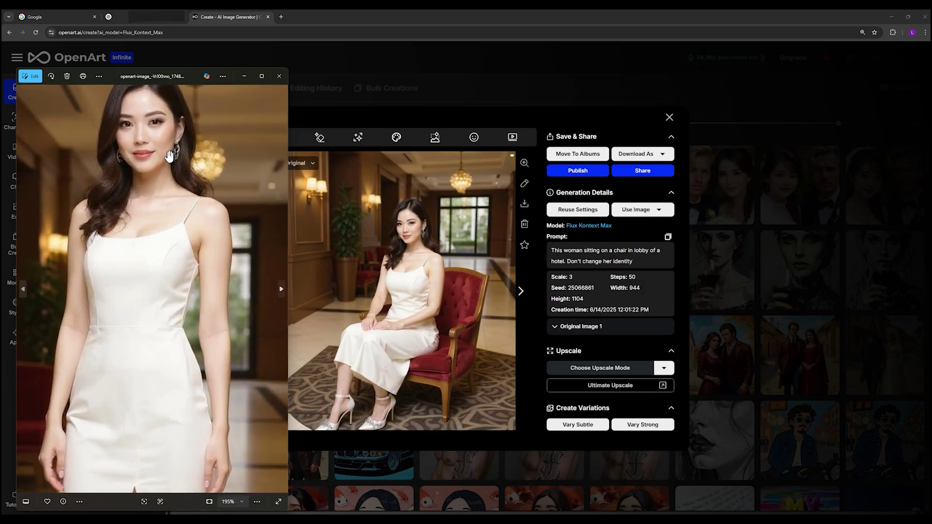
{"action": "left_click", "coordinate": [525, 163]}
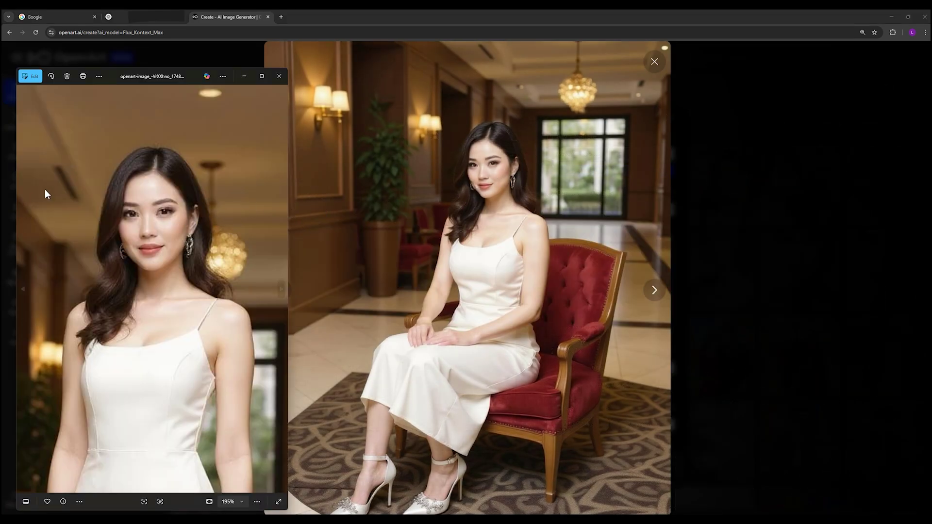
{"action": "left_click", "coordinate": [279, 76]}
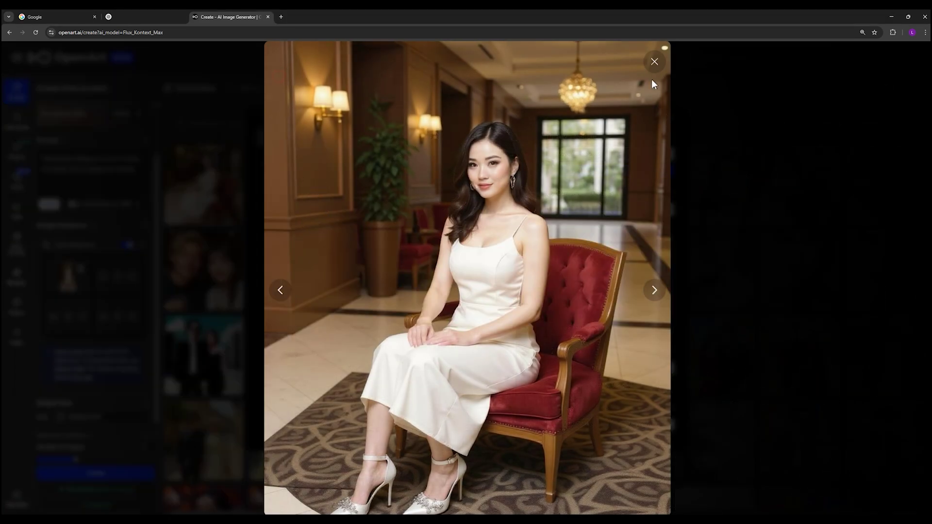
{"action": "left_click", "coordinate": [654, 61]}
- Switch to the Excel use-case sheet and leave the Change pose prompt cell
{"action": "key", "text": "alt+Tab"}
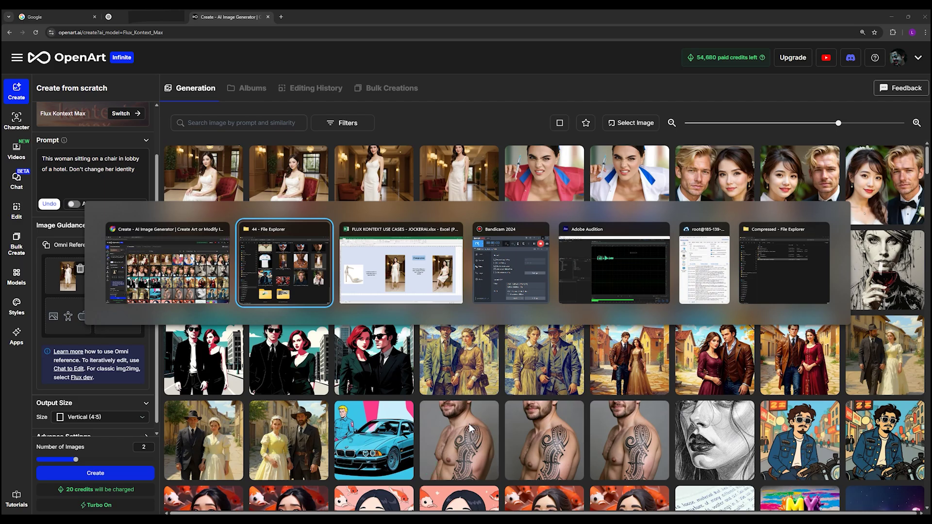
{"action": "key", "text": "alt+Tab"}
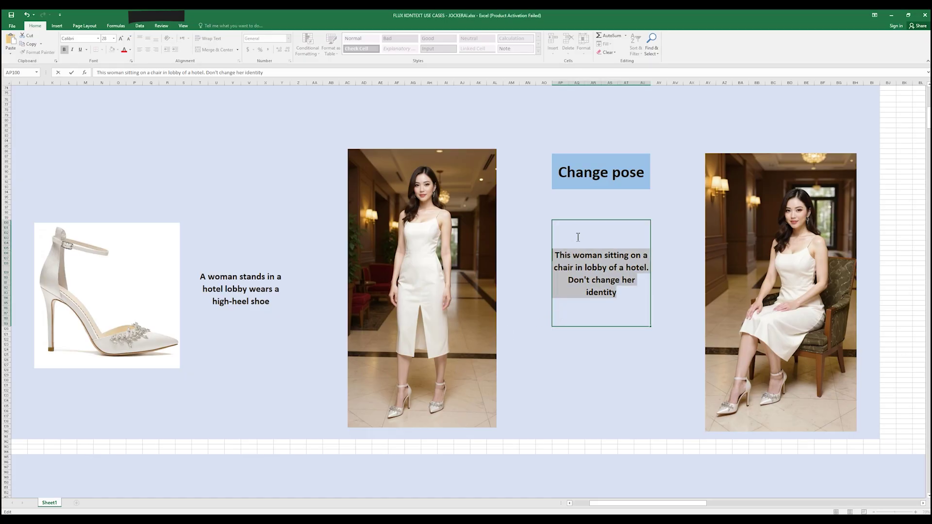
{"action": "left_click", "coordinate": [524, 202]}
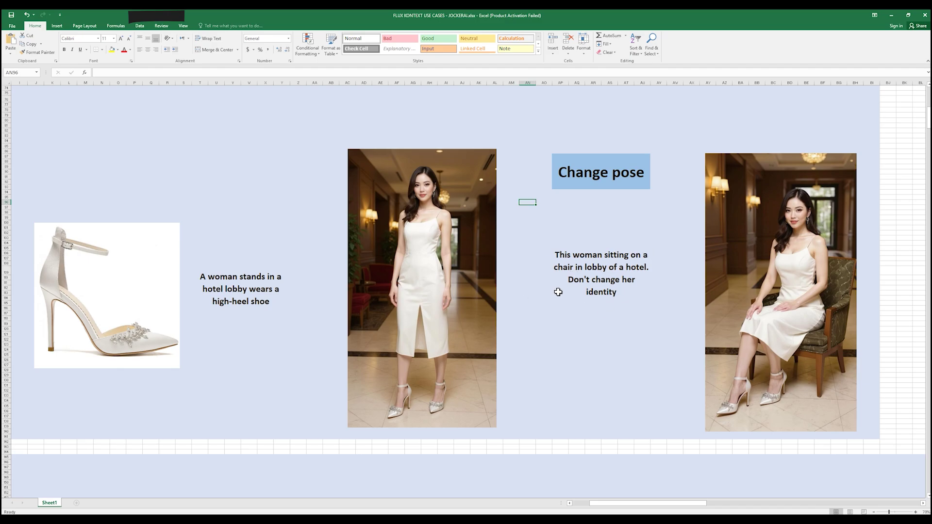
{"action": "left_click", "coordinate": [599, 280]}
{"action": "left_click", "coordinate": [659, 385]}
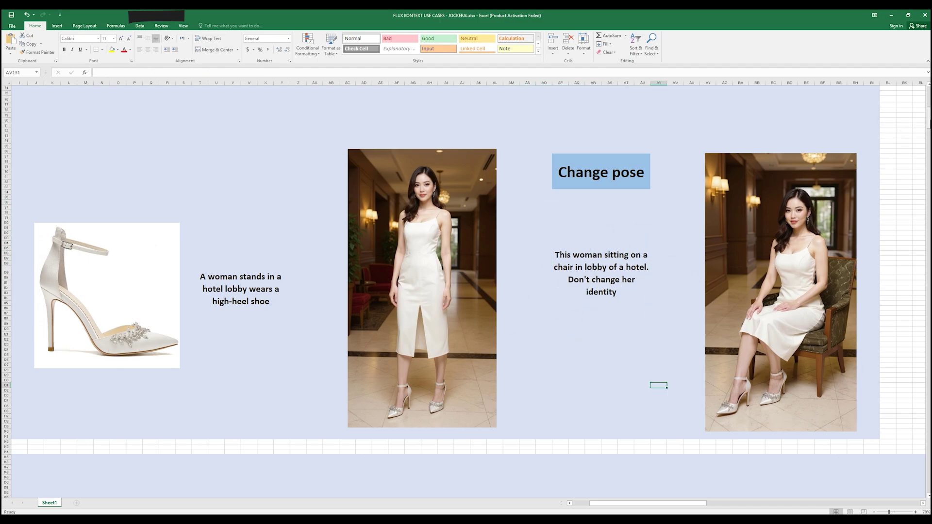
- Select the original medieval painted portrait and its ultrarealistic version
{"action": "left_click_drag", "start_coordinate": [929, 118], "coordinate": [928, 129]}
{"action": "left_click_drag", "start_coordinate": [618, 509], "coordinate": [602, 508]}
{"action": "scroll", "coordinate": [280, 314], "scroll_direction": "down", "scroll_amount": 8}
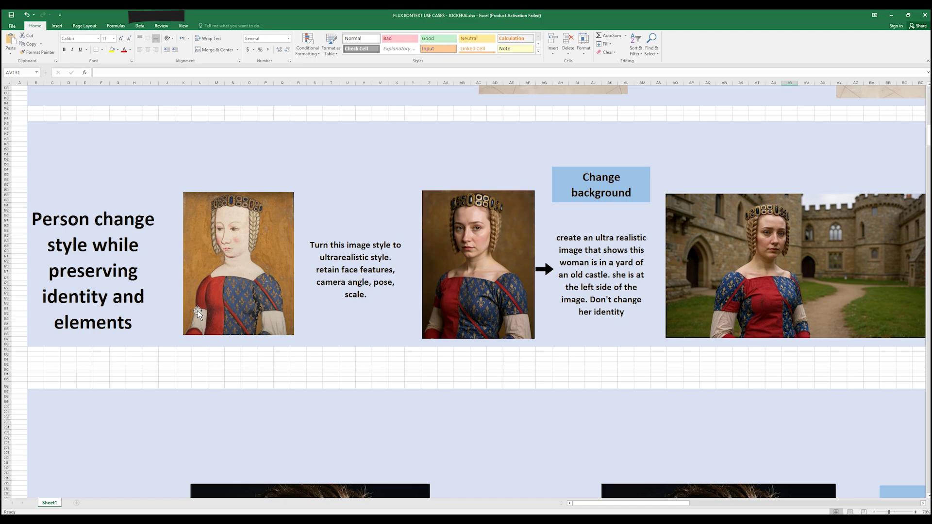
{"action": "left_click", "coordinate": [217, 241]}
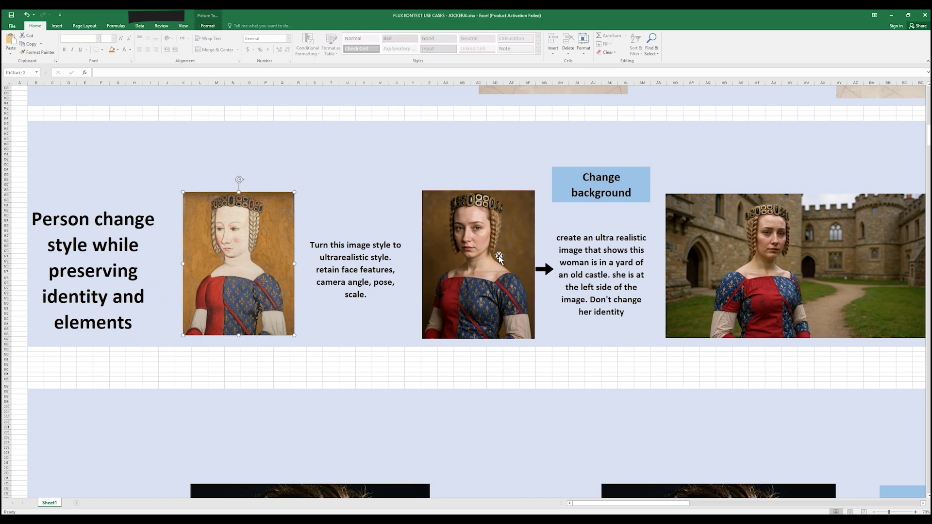
{"action": "left_click", "coordinate": [496, 253]}
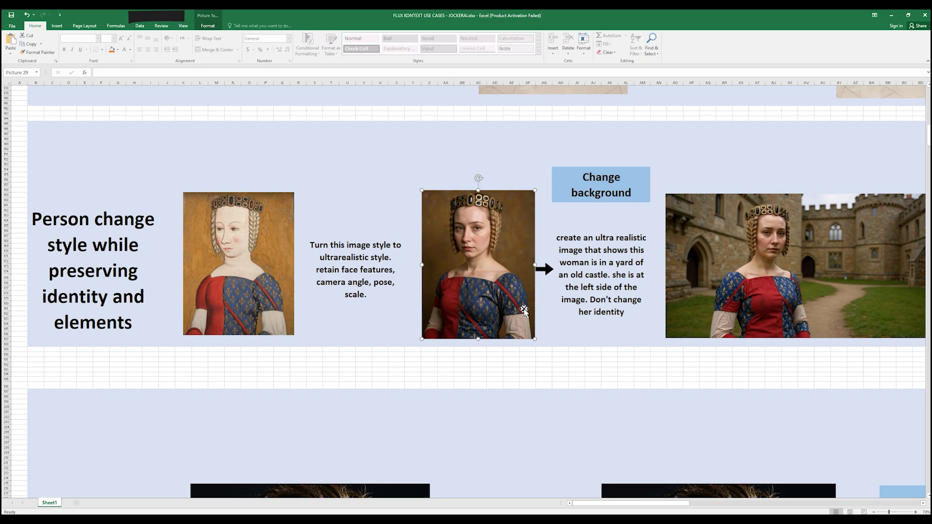
- Zoom the sheet to 115% and scroll to the Change background castle-yard example
{"action": "scroll", "coordinate": [469, 280], "scroll_direction": "up", "scroll_amount": 3, "text": "ctrl"}
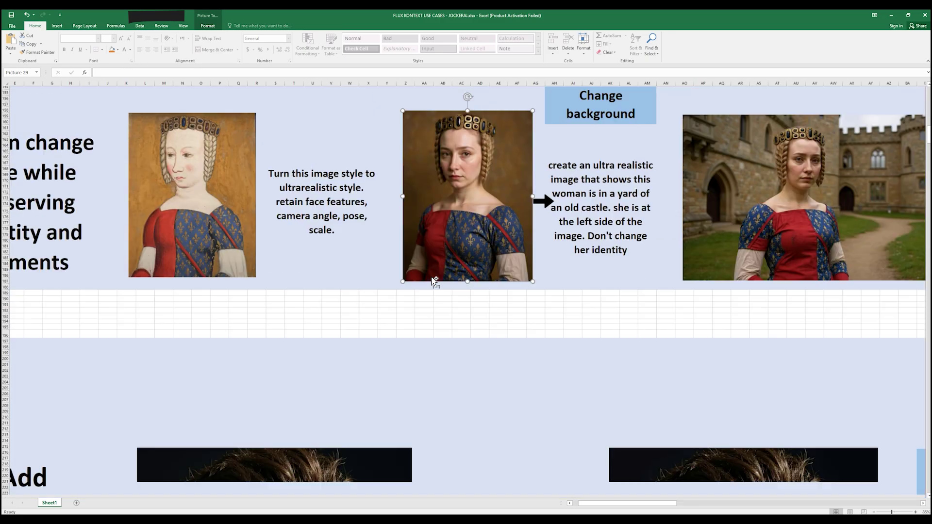
{"action": "scroll", "coordinate": [435, 285], "scroll_direction": "up", "scroll_amount": 4}
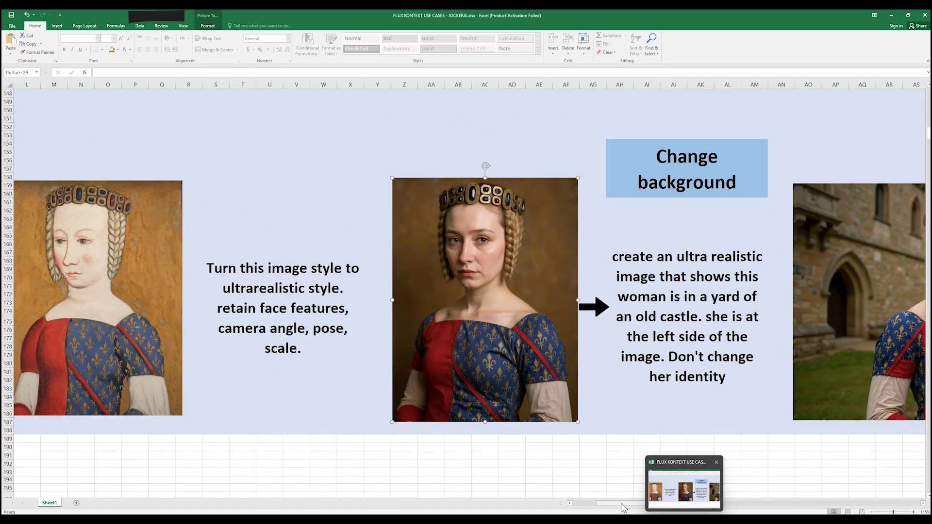
{"action": "scroll", "coordinate": [643, 211], "scroll_direction": "left", "scroll_amount": 4}
{"action": "scroll", "coordinate": [644, 211], "scroll_direction": "right", "scroll_amount": 2}
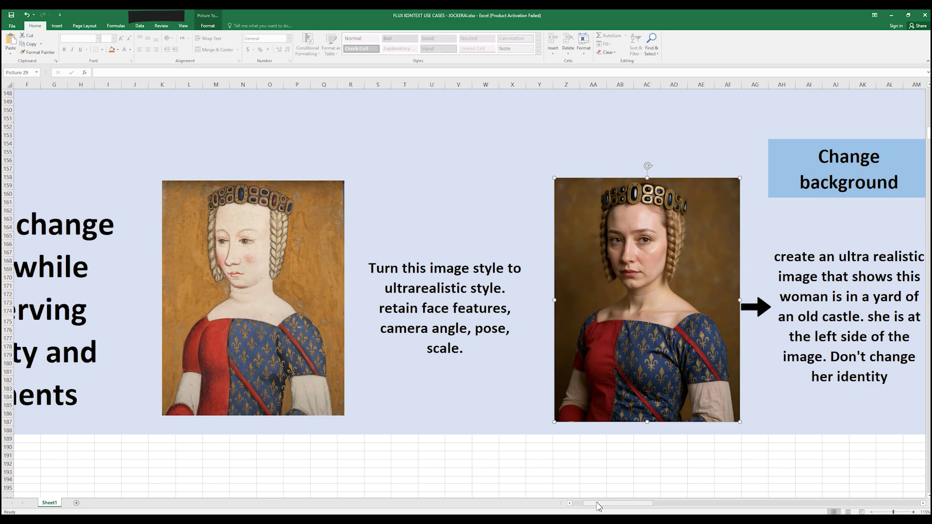
{"action": "left_click_drag", "start_coordinate": [598, 506], "coordinate": [631, 506]}
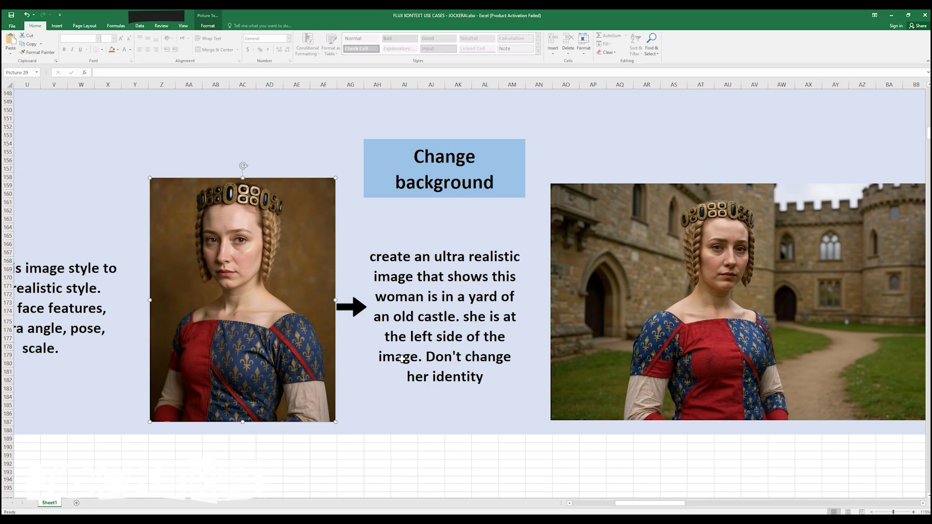
- Highlight 'Don't change her identity' in the change-background prompt and select the castle result
{"action": "double_click", "coordinate": [484, 380]}
{"action": "left_click_drag", "start_coordinate": [482, 379], "coordinate": [386, 355]}
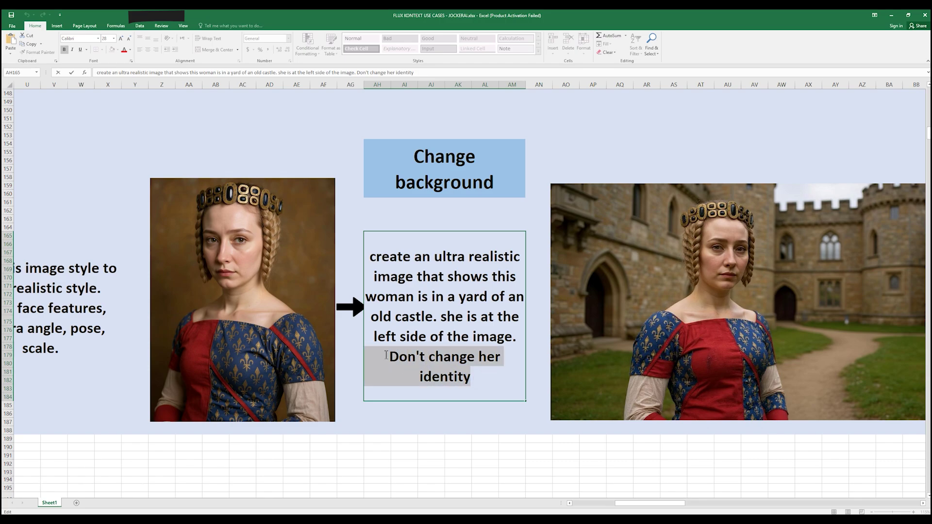
{"action": "left_click", "coordinate": [405, 422]}
{"action": "scroll", "coordinate": [639, 420], "scroll_direction": "right", "scroll_amount": 2}
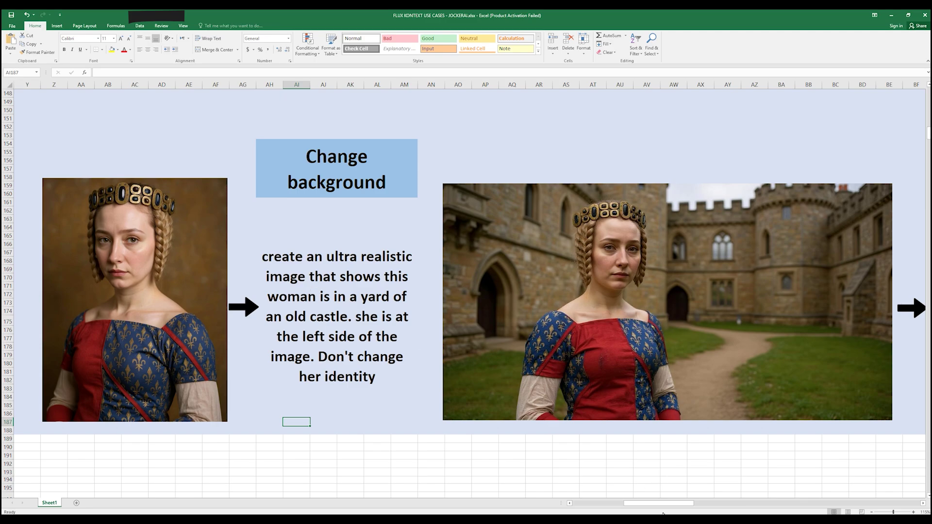
{"action": "left_click_drag", "start_coordinate": [660, 502], "coordinate": [685, 503]}
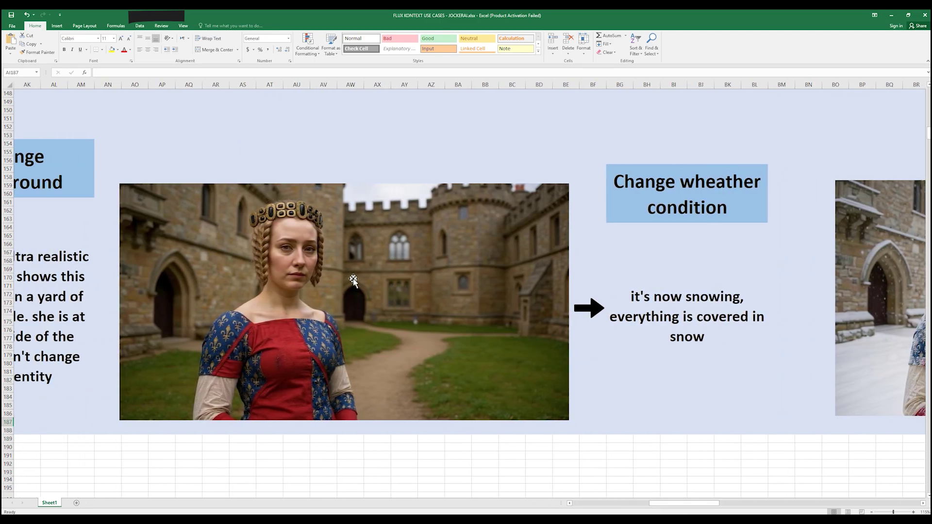
{"action": "left_click", "coordinate": [360, 253]}
- Scroll right to the snowy weather-change result and zoom the sheet out to 40%
{"action": "scroll", "coordinate": [441, 297], "scroll_direction": "right", "scroll_amount": 5}
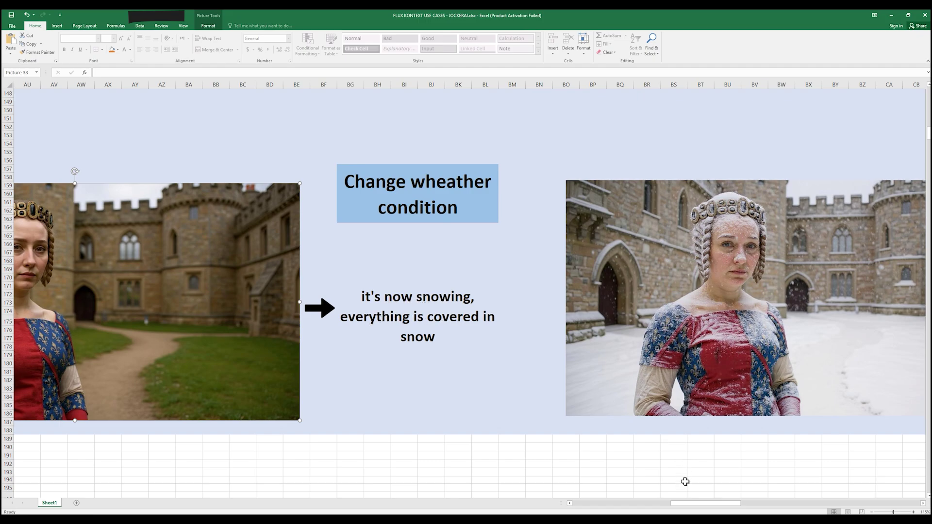
{"action": "mouse_move", "coordinate": [689, 504]}
{"action": "left_mouse_down"}
{"action": "mouse_move", "coordinate": [664, 505]}
{"action": "mouse_move", "coordinate": [706, 508]}
{"action": "left_mouse_up"}
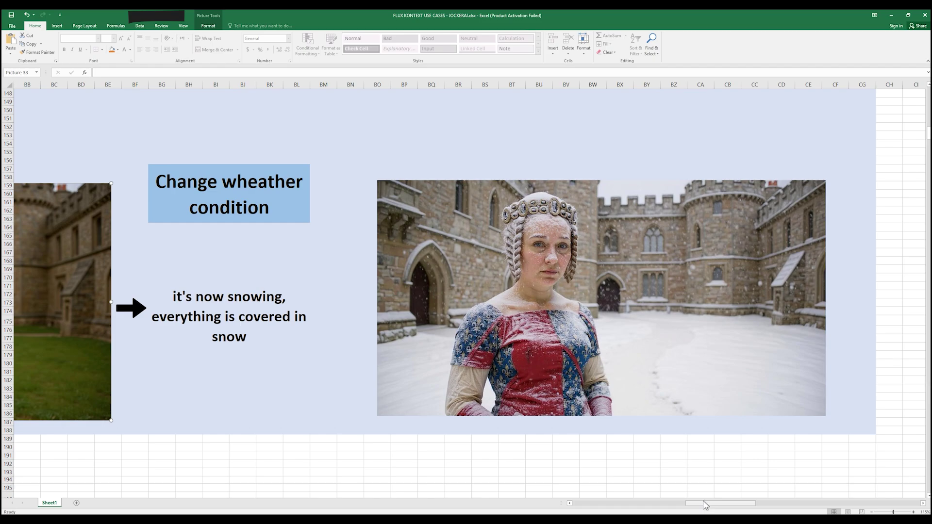
{"action": "left_click_drag", "start_coordinate": [703, 507], "coordinate": [557, 439]}
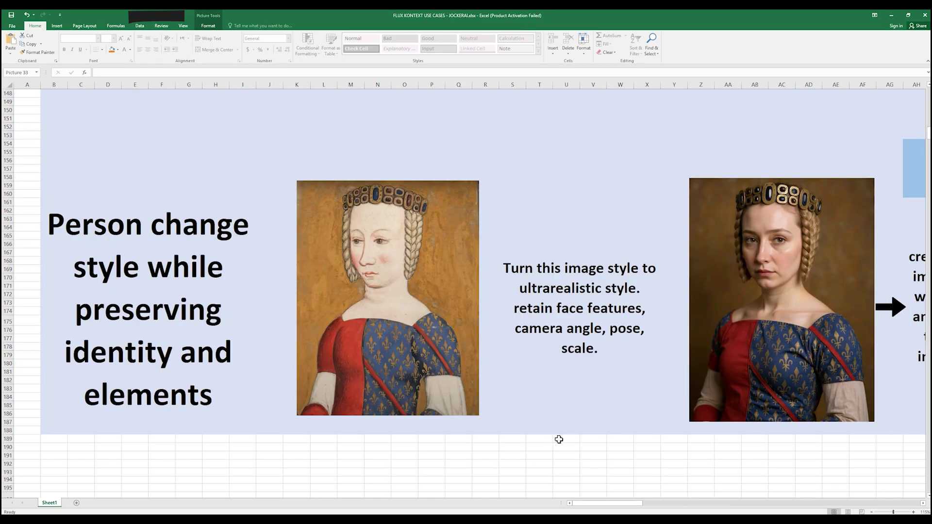
{"action": "scroll", "coordinate": [610, 433], "scroll_direction": "down", "scroll_amount": 16}
{"action": "scroll", "coordinate": [665, 470], "scroll_direction": "down", "scroll_amount": 5}
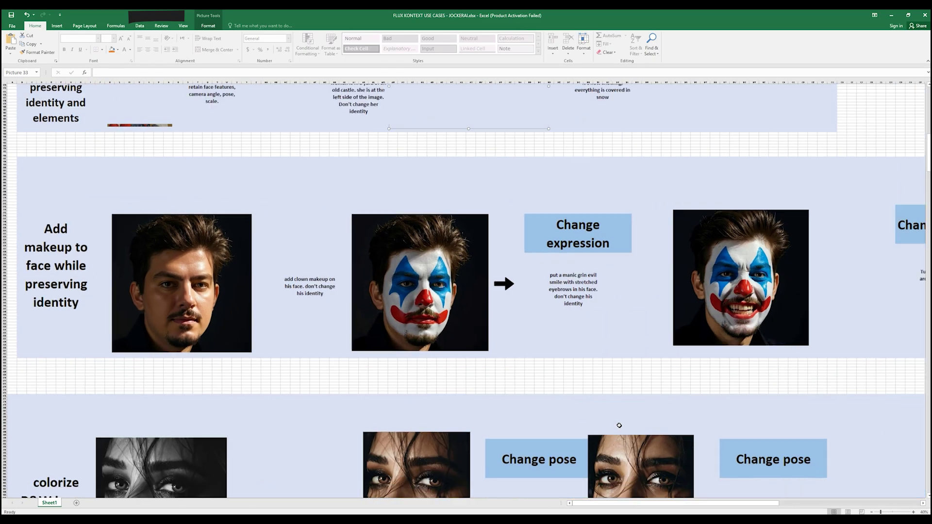
{"action": "scroll", "coordinate": [620, 427], "scroll_direction": "up", "scroll_amount": 3}
{"action": "left_click_drag", "start_coordinate": [631, 507], "coordinate": [613, 490]}
- Scroll down to the clown makeup example and the later use-case rows
{"action": "left_click_drag", "start_coordinate": [928, 138], "coordinate": [929, 153]}
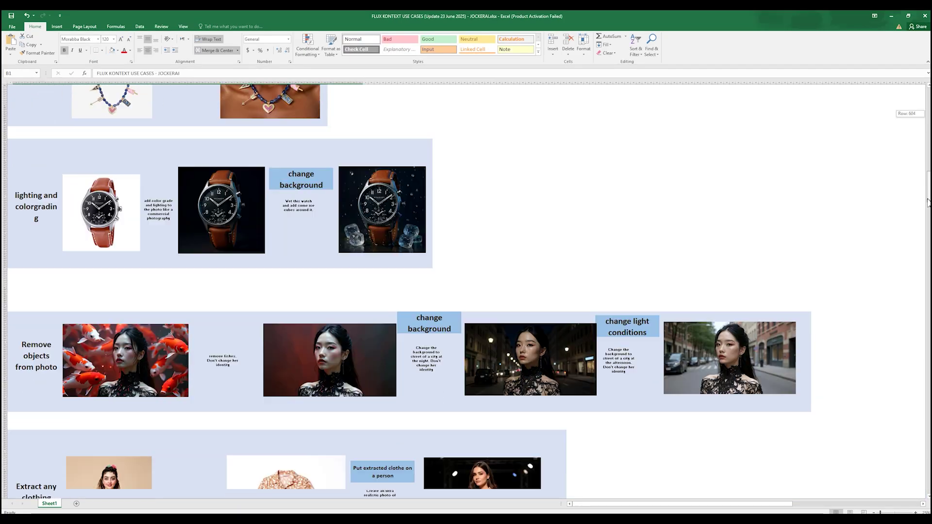
{"action": "mouse_move", "coordinate": [928, 257]}
{"action": "left_mouse_down"}
{"action": "mouse_move", "coordinate": [913, 364]}
{"action": "mouse_move", "coordinate": [928, 426]}
{"action": "left_mouse_up"}
{"action": "scroll", "coordinate": [923, 420], "scroll_direction": "down", "scroll_amount": 5}
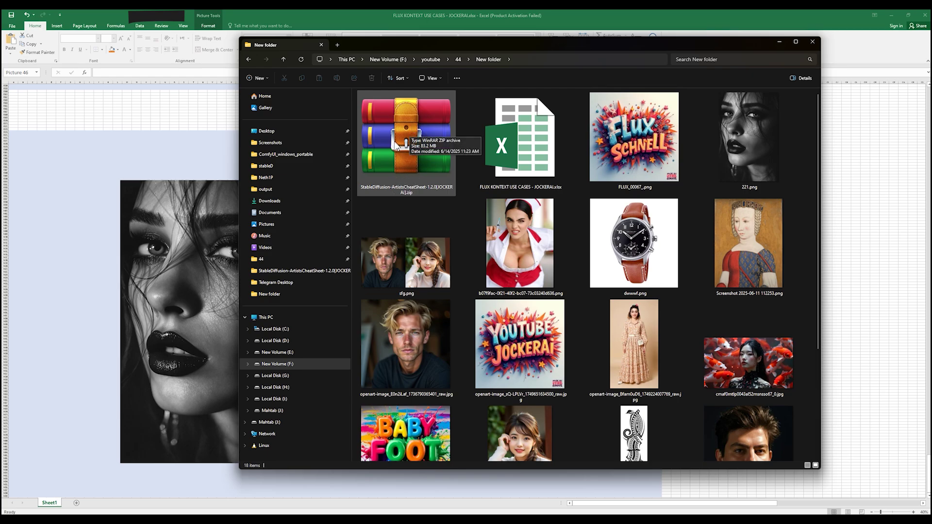
- Extract the Stable Diffusion artists cheat sheet zip to its suggested destination
{"action": "left_click", "coordinate": [399, 140]}
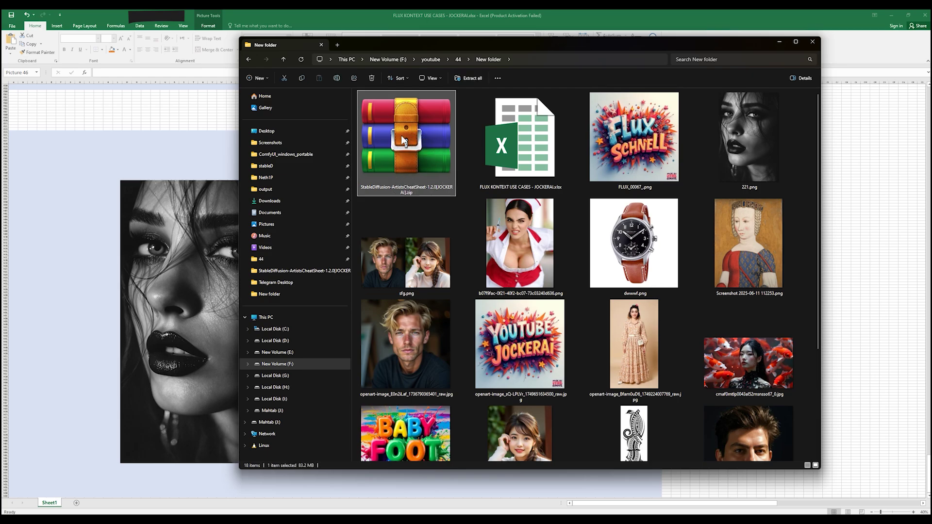
{"action": "right_click", "coordinate": [401, 135]}
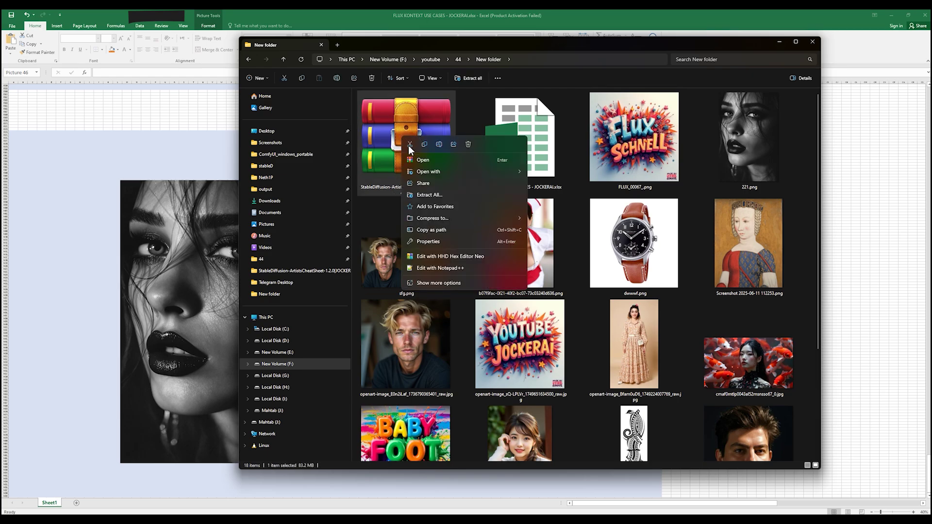
{"action": "left_click", "coordinate": [436, 196]}
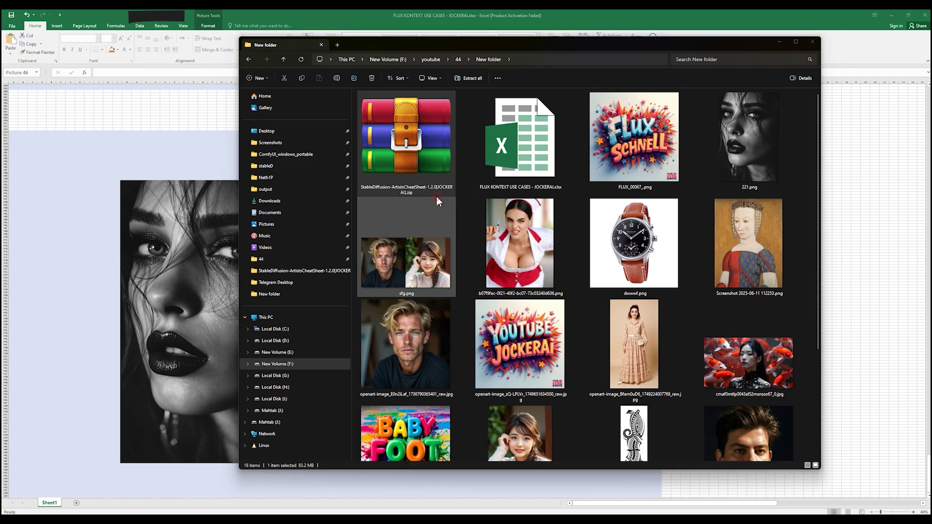
{"action": "left_click", "coordinate": [530, 336]}
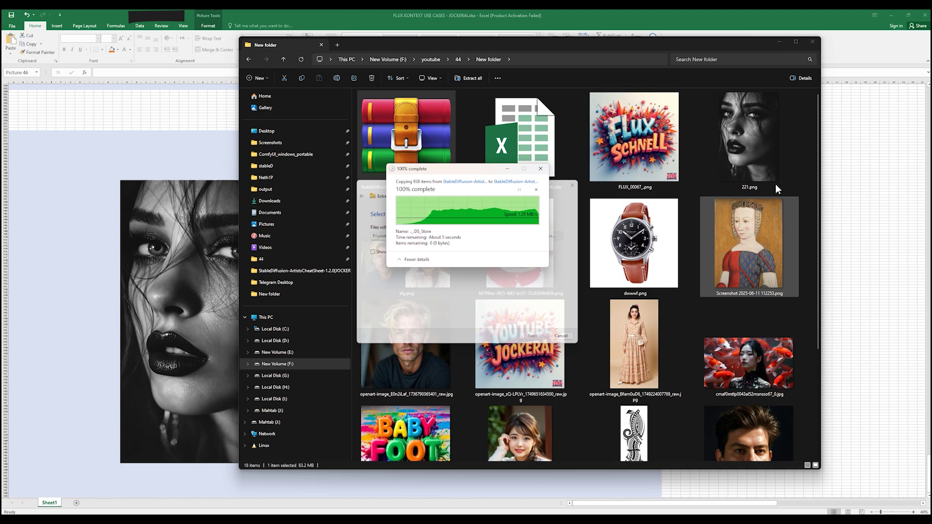
- Open index.html from the extracted StableDiffusion-ArtistsCheatSheet folder in Chrome
{"action": "double_click", "coordinate": [620, 419]}
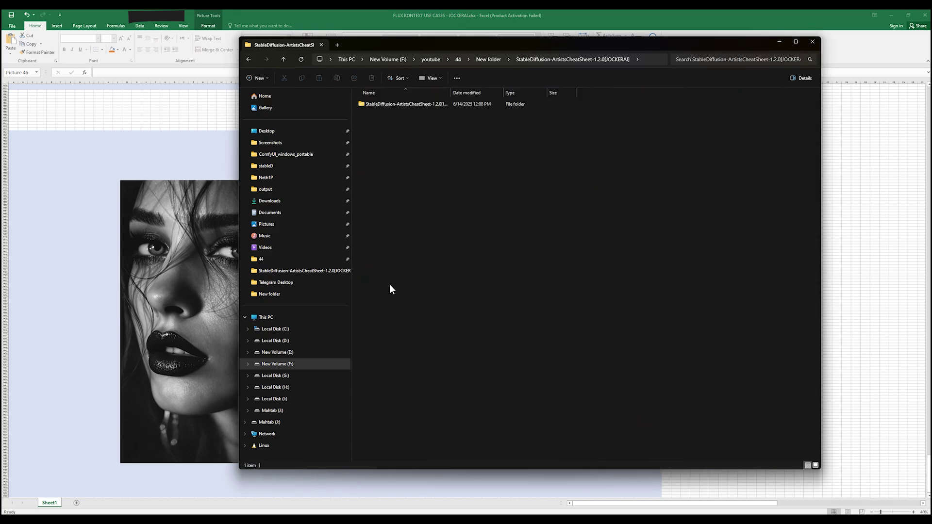
{"action": "double_click", "coordinate": [412, 103]}
{"action": "left_click", "coordinate": [373, 103]}
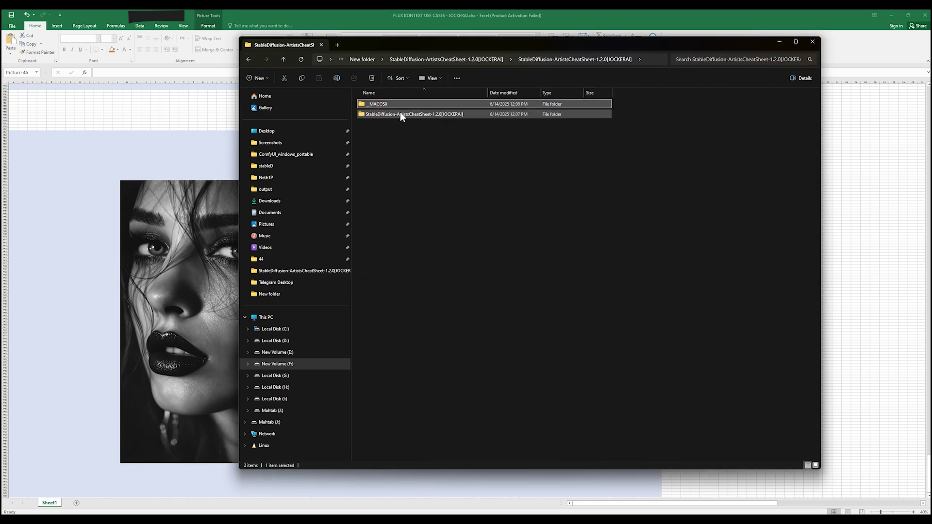
{"action": "double_click", "coordinate": [391, 115]}
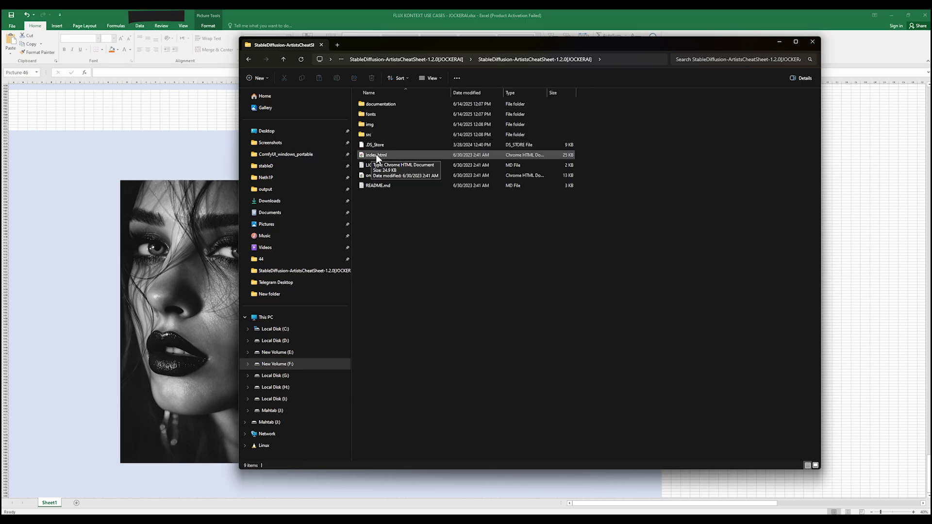
{"action": "double_click", "coordinate": [378, 156]}
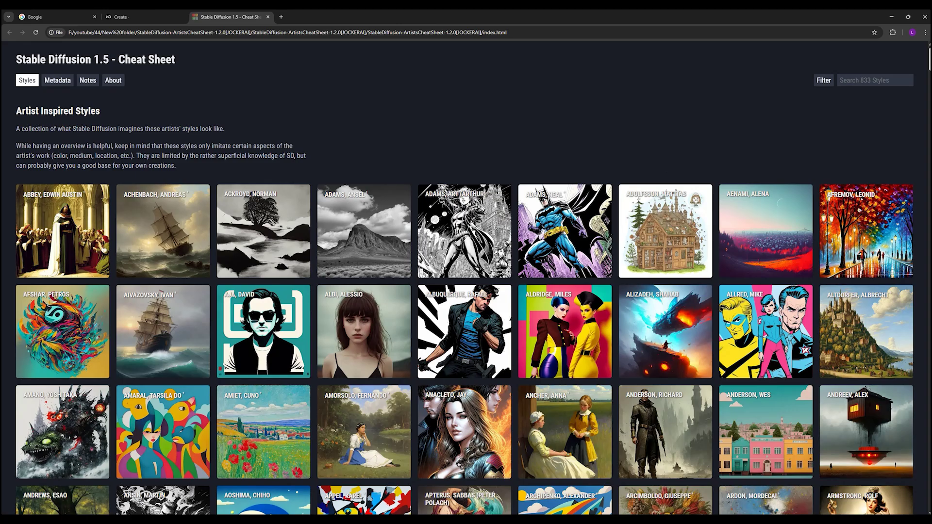
- Scroll through the cheat sheet's artist grid and jump back to the top
{"action": "scroll", "coordinate": [466, 301], "scroll_direction": "down", "scroll_amount": 7}
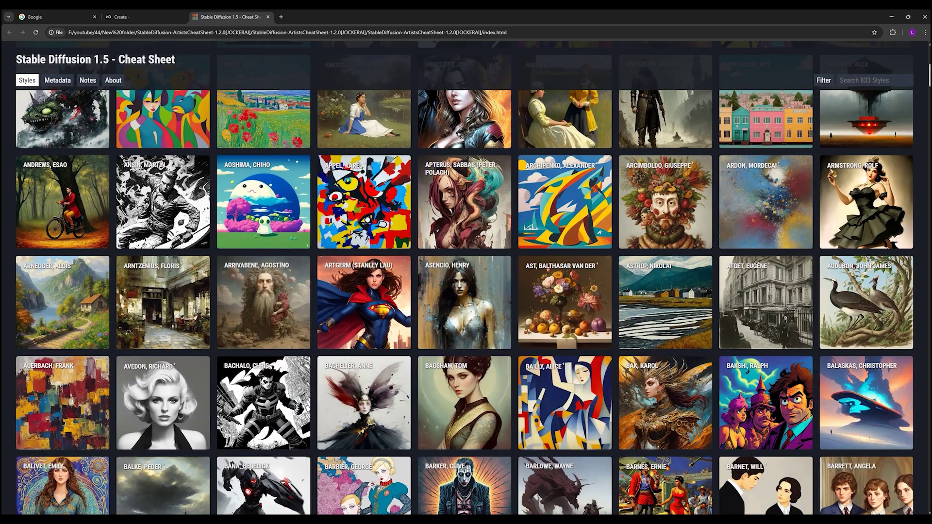
{"action": "scroll", "coordinate": [466, 301], "scroll_direction": "down", "scroll_amount": 12}
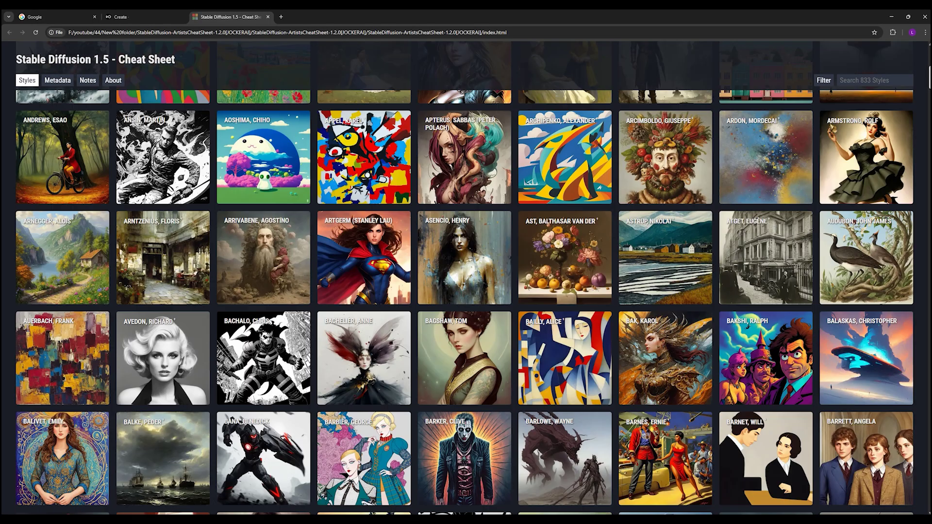
{"action": "scroll", "coordinate": [466, 301], "scroll_direction": "down", "scroll_amount": 20}
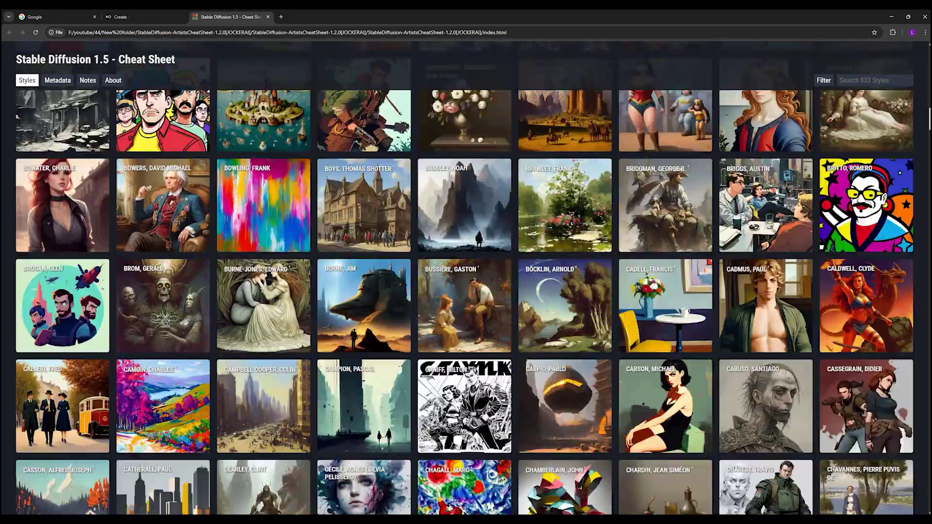
{"action": "scroll", "coordinate": [466, 301], "scroll_direction": "down", "scroll_amount": 3}
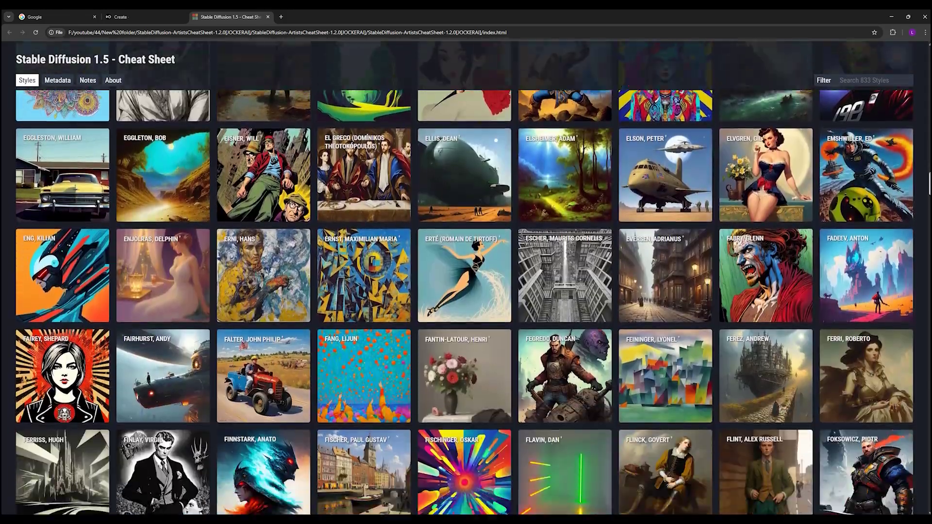
{"action": "key", "text": "Home"}
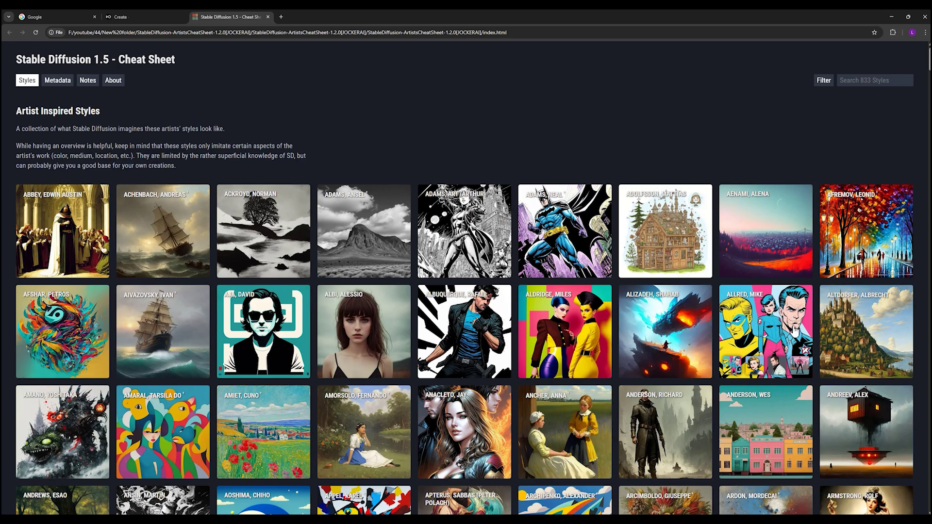
- Expand the Allred, Mike entry and open its sample images full size
{"action": "left_click", "coordinate": [773, 326]}
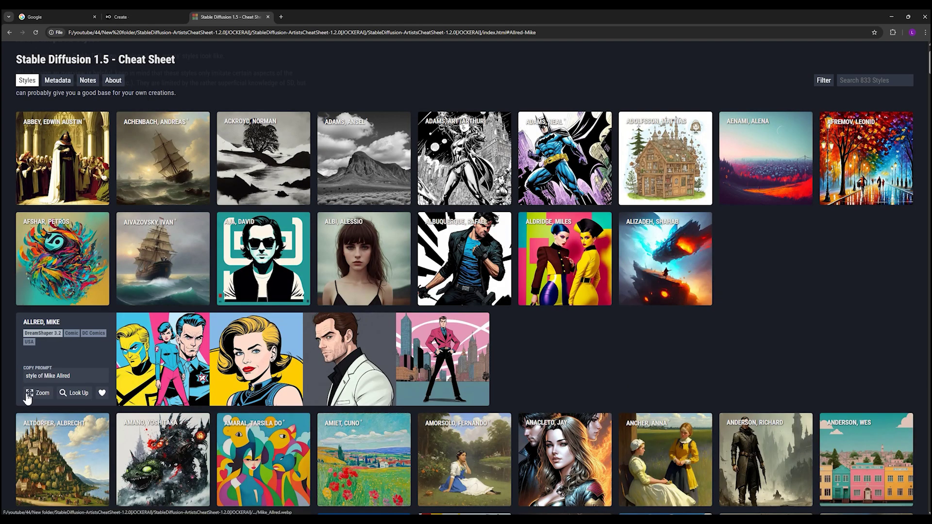
{"action": "left_click", "coordinate": [36, 395]}
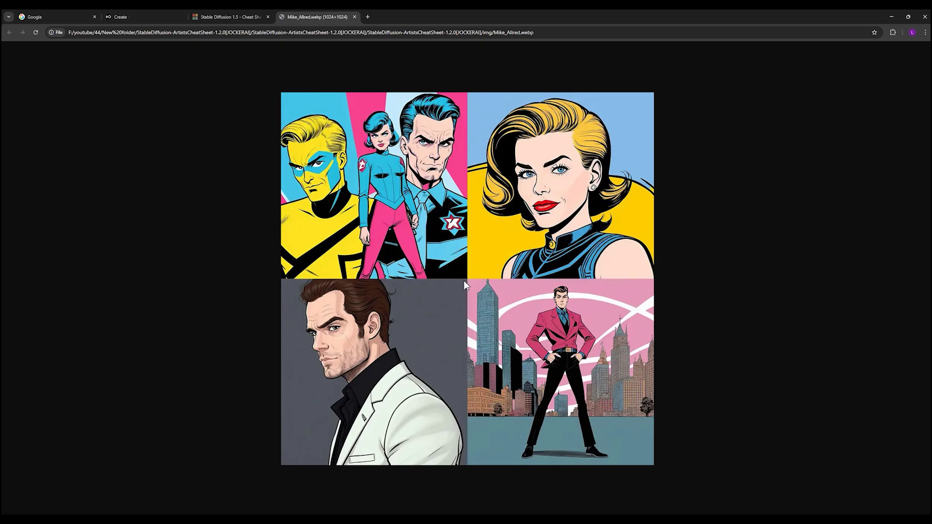
{"action": "left_click", "coordinate": [228, 16]}
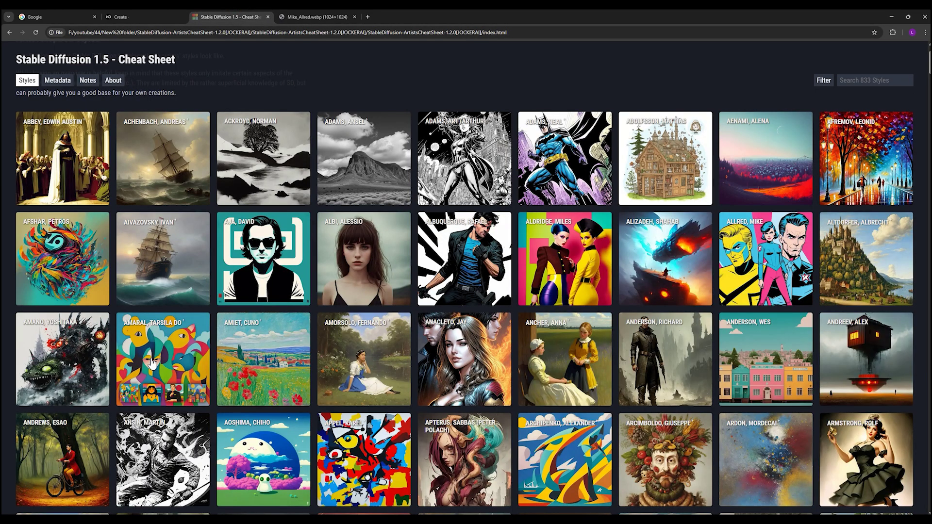
{"action": "left_click", "coordinate": [766, 260]}
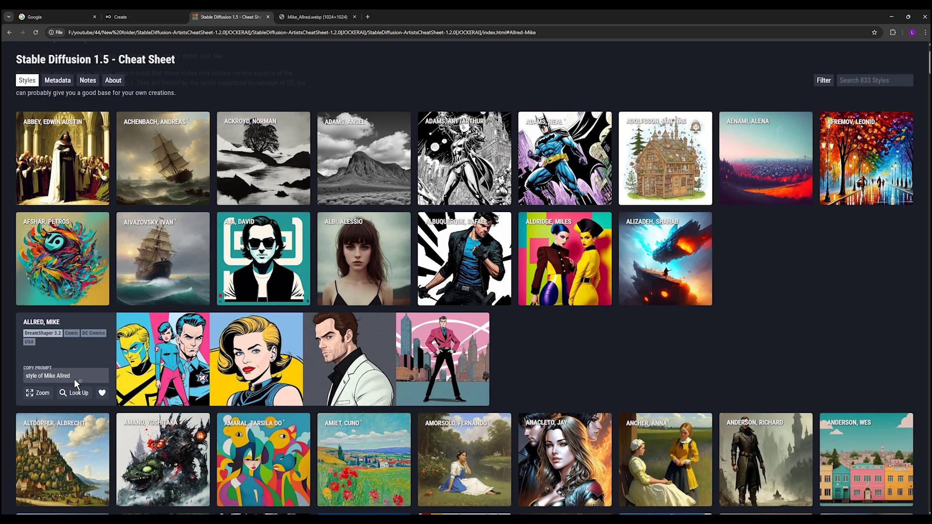
- Snip a screenshot of the whole four-panel Mike Allred sample image
{"action": "key", "text": "ctrl+Tab"}
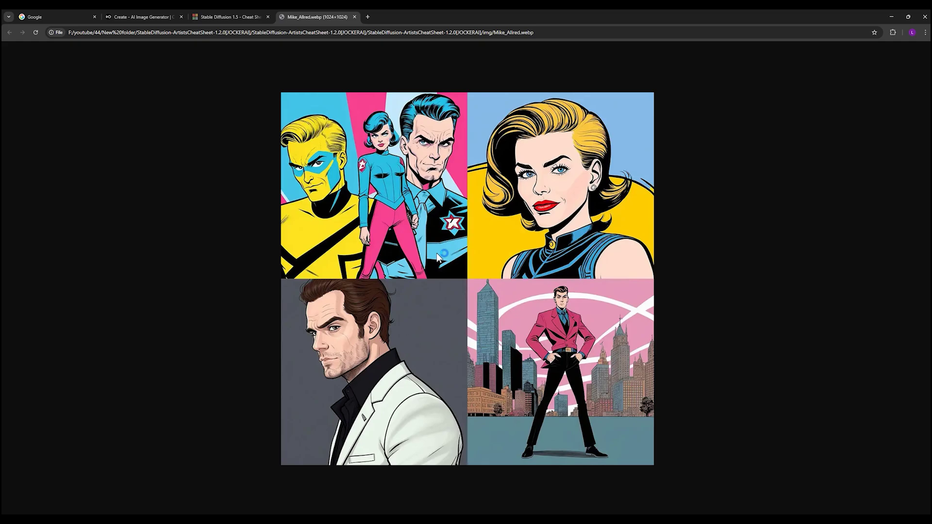
{"action": "key", "text": "super+shift+s"}
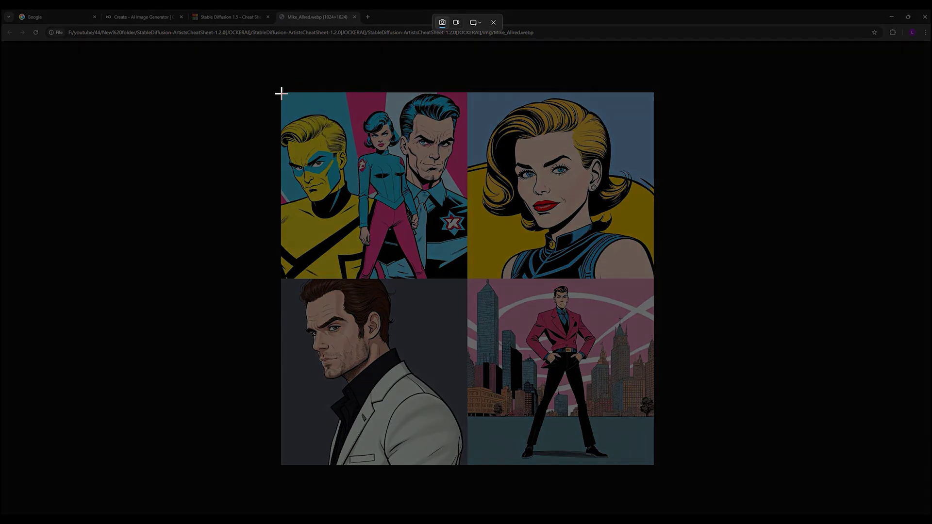
{"action": "left_click_drag", "start_coordinate": [281, 93], "coordinate": [467, 278]}
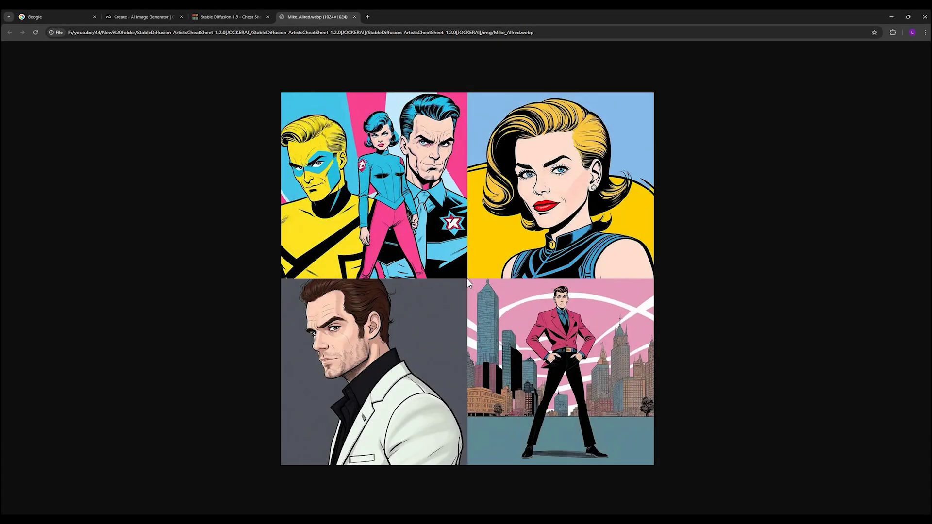
{"action": "left_click", "coordinate": [427, 510]}
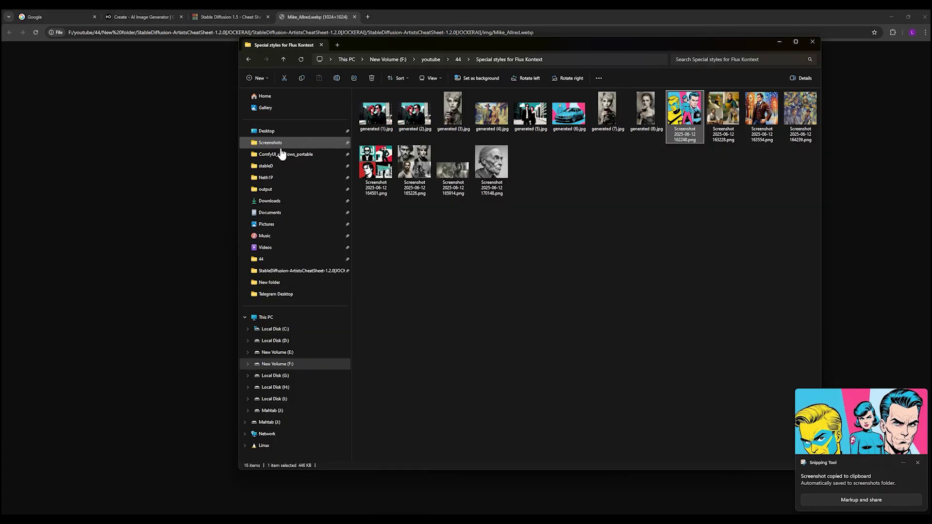
{"action": "left_click", "coordinate": [776, 42]}
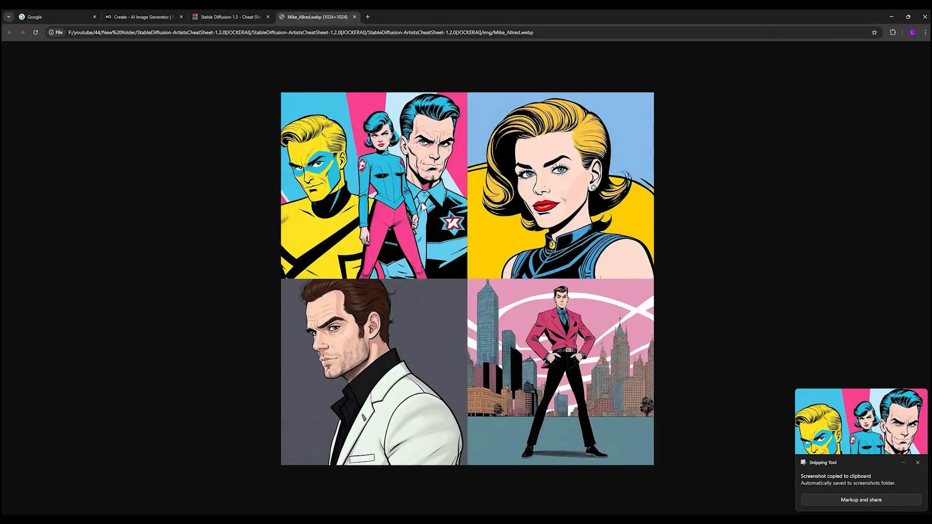
{"action": "right_click", "coordinate": [478, 207]}
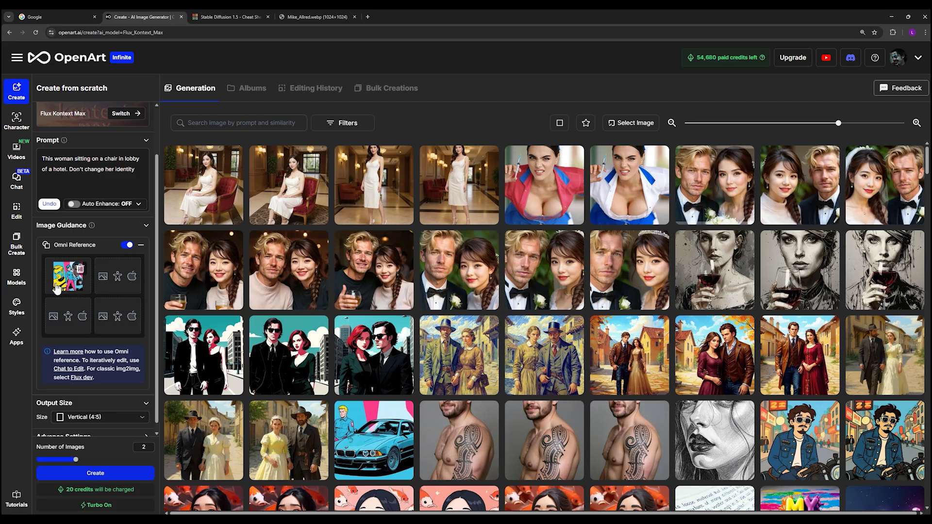
- Copy the earlier BMW car image's prompt into the prompt box, replacing the old text
{"action": "left_click", "coordinate": [399, 429]}
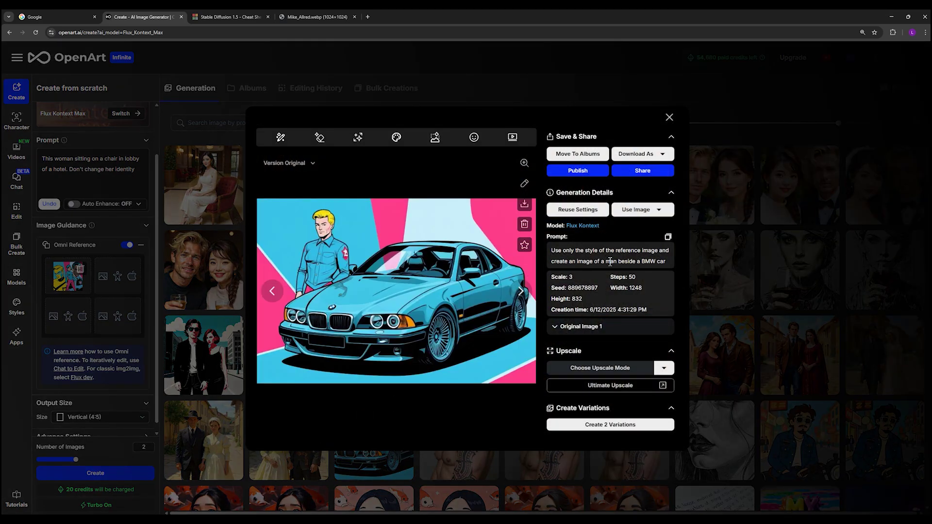
{"action": "left_click", "coordinate": [668, 238]}
{"action": "left_click", "coordinate": [112, 284]}
{"action": "left_click_drag", "start_coordinate": [141, 169], "coordinate": [51, 159]}
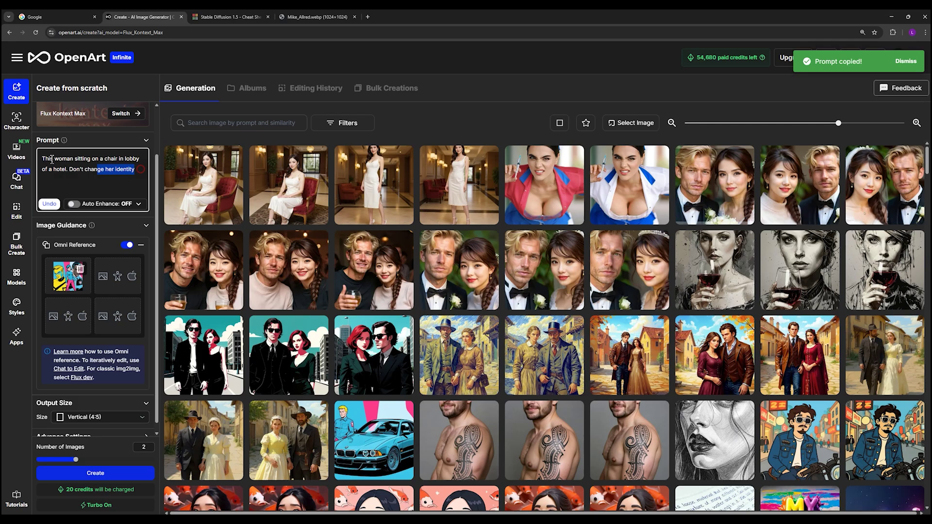
{"action": "key", "text": "ctrl+v"}
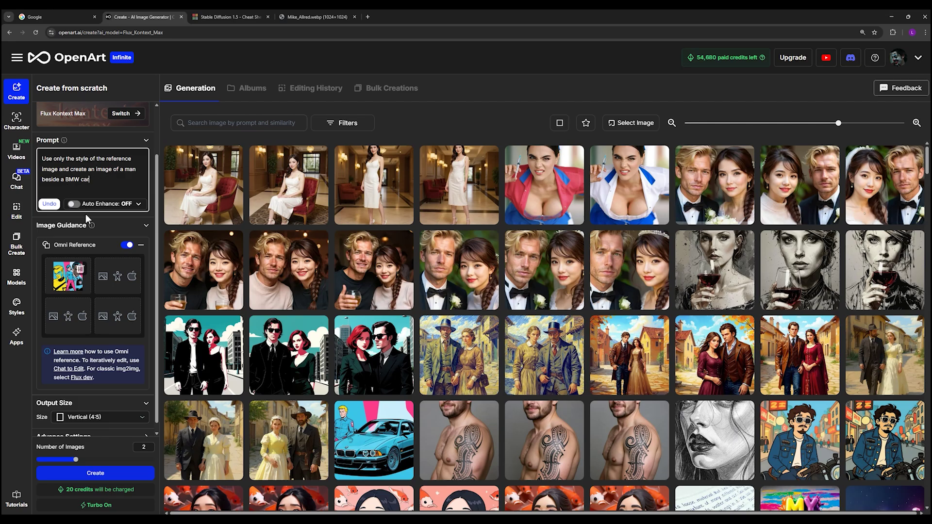
- Generate with the Mike Allred reference and view both comic-style BMW results
{"action": "left_click", "coordinate": [87, 474]}
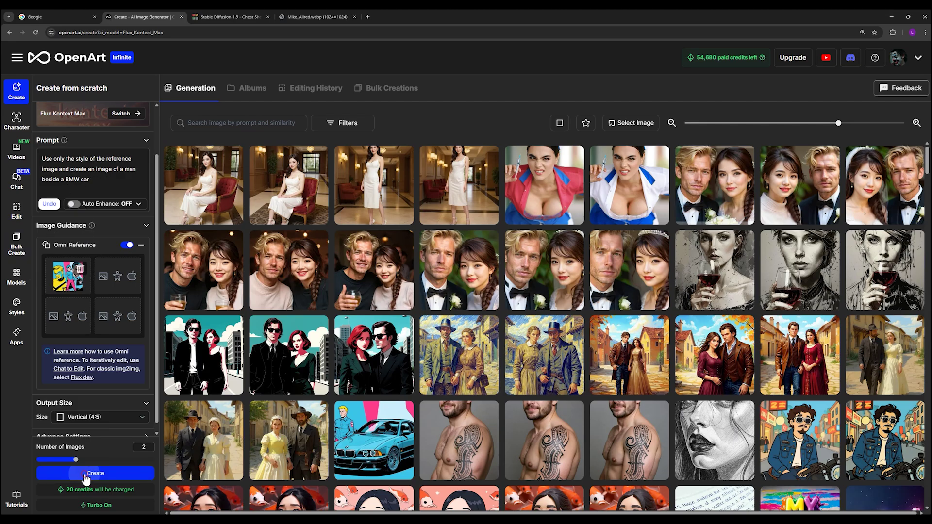
{"action": "left_click", "coordinate": [522, 428]}
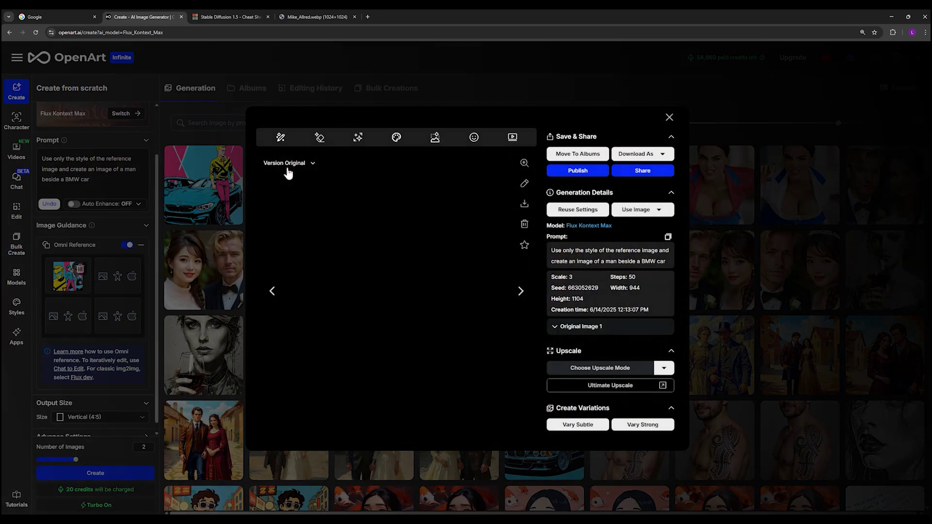
{"action": "left_click", "coordinate": [273, 291]}
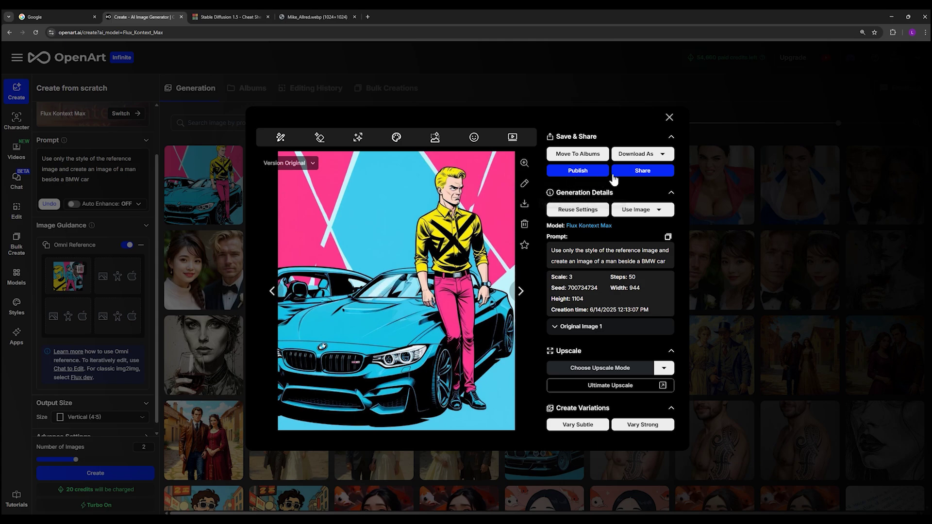
- Browse the cheat sheet's A–L artist styles, then bring up the Special styles for Flux Kontext folder
{"action": "key", "text": "ctrl+Tab"}
{"action": "scroll", "coordinate": [928, 117], "scroll_direction": "up", "scroll_amount": 1}
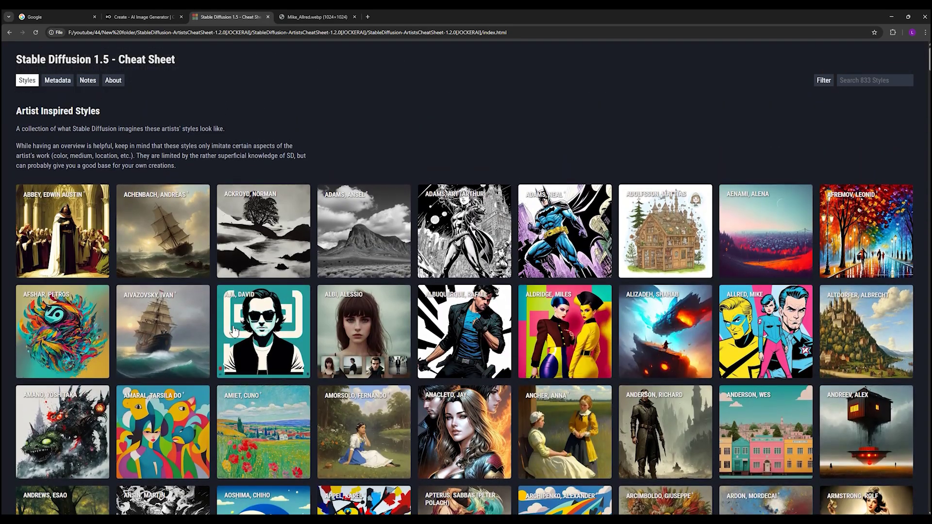
{"action": "scroll", "coordinate": [928, 116], "scroll_direction": "down", "scroll_amount": 3}
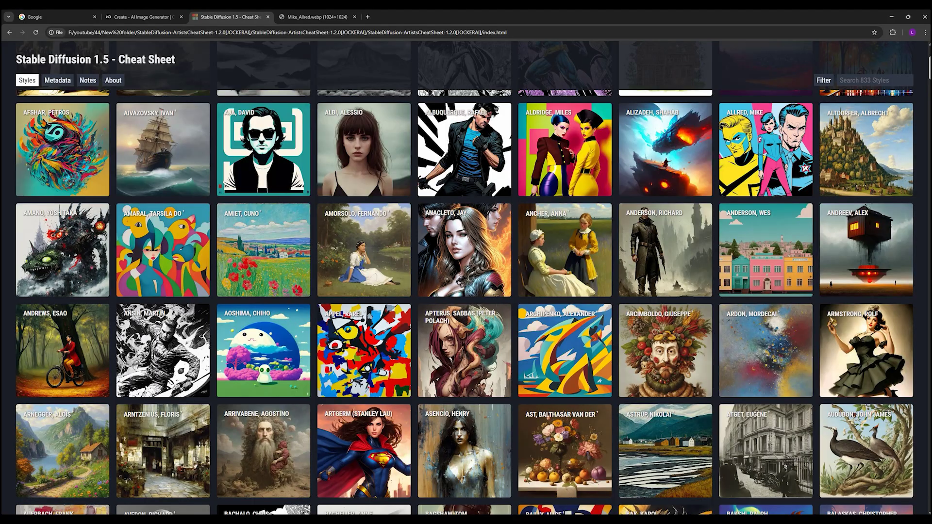
{"action": "scroll", "coordinate": [466, 291], "scroll_direction": "down", "scroll_amount": 20}
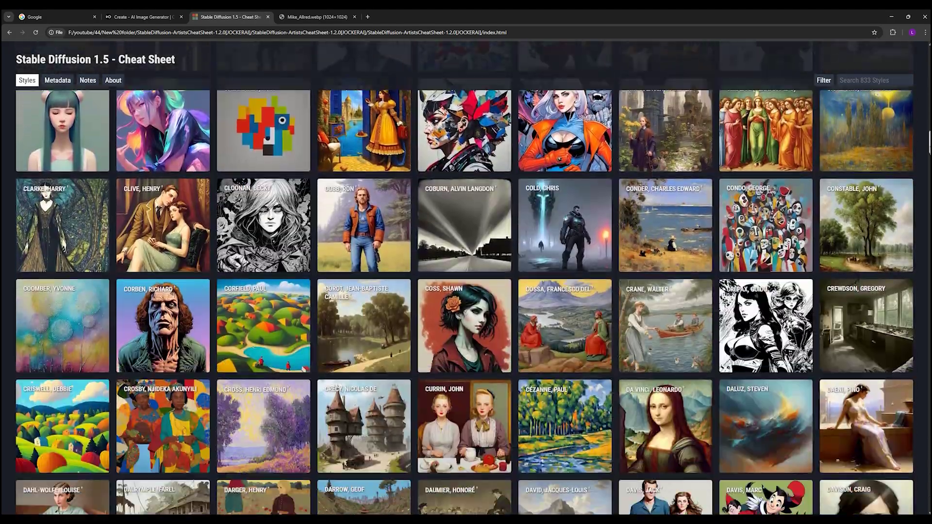
{"action": "scroll", "coordinate": [466, 291], "scroll_direction": "down", "scroll_amount": 20}
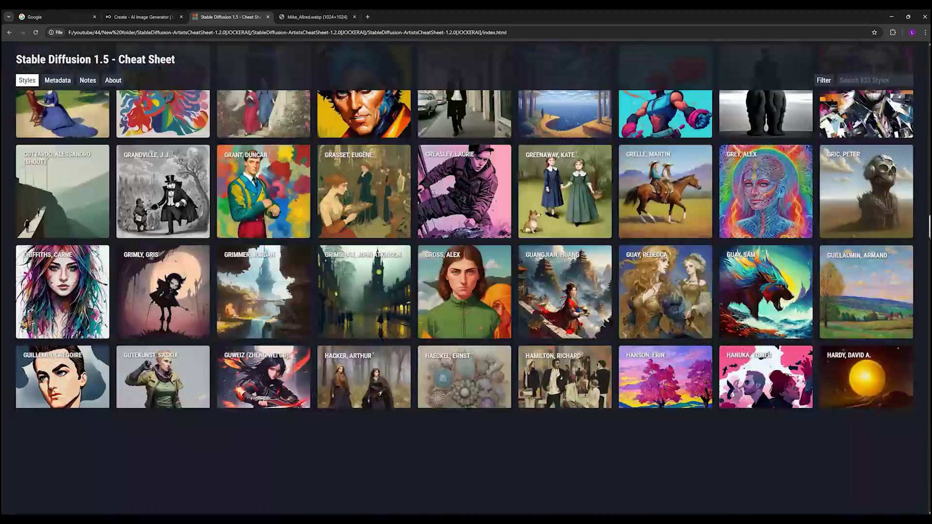
{"action": "scroll", "coordinate": [465, 291], "scroll_direction": "down", "scroll_amount": 20}
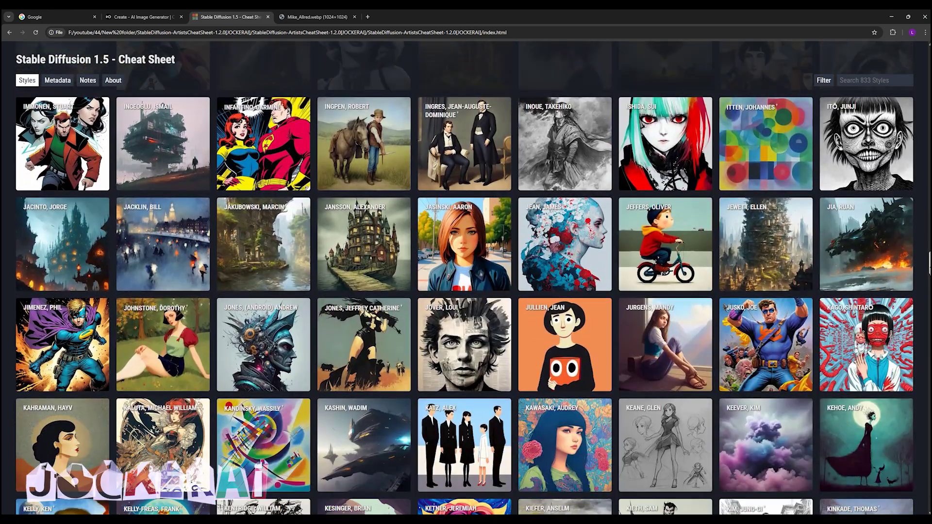
{"action": "scroll", "coordinate": [466, 291], "scroll_direction": "down", "scroll_amount": 3}
{"action": "scroll", "coordinate": [466, 291], "scroll_direction": "down", "scroll_amount": 9}
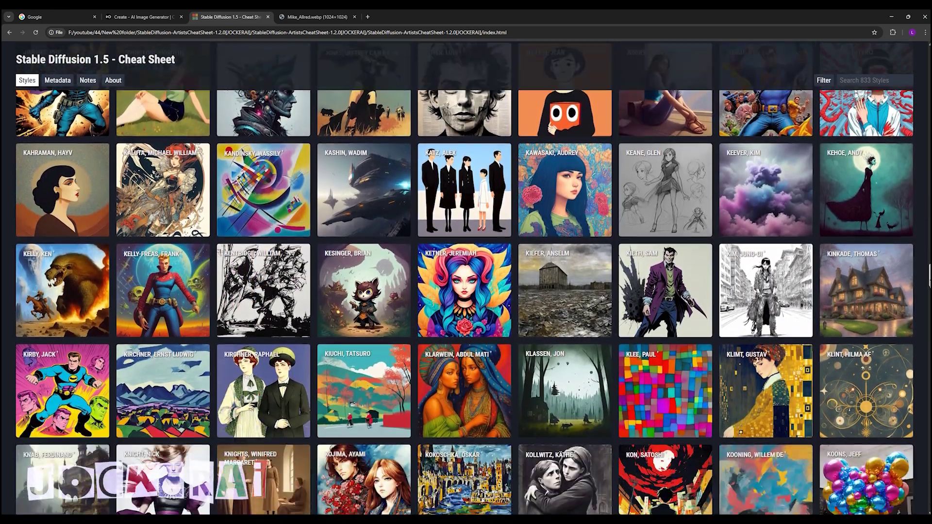
{"action": "scroll", "coordinate": [466, 291], "scroll_direction": "down", "scroll_amount": 15}
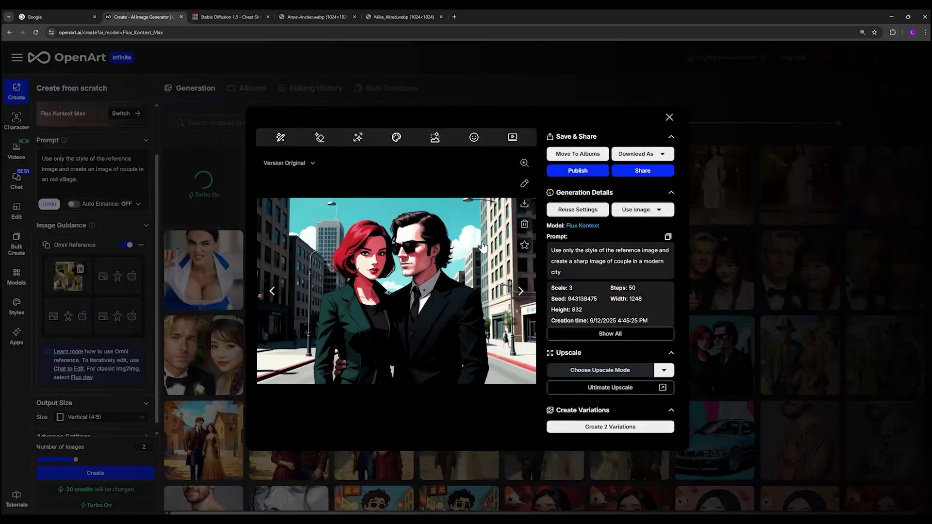
{"action": "key", "text": "alt+Tab"}
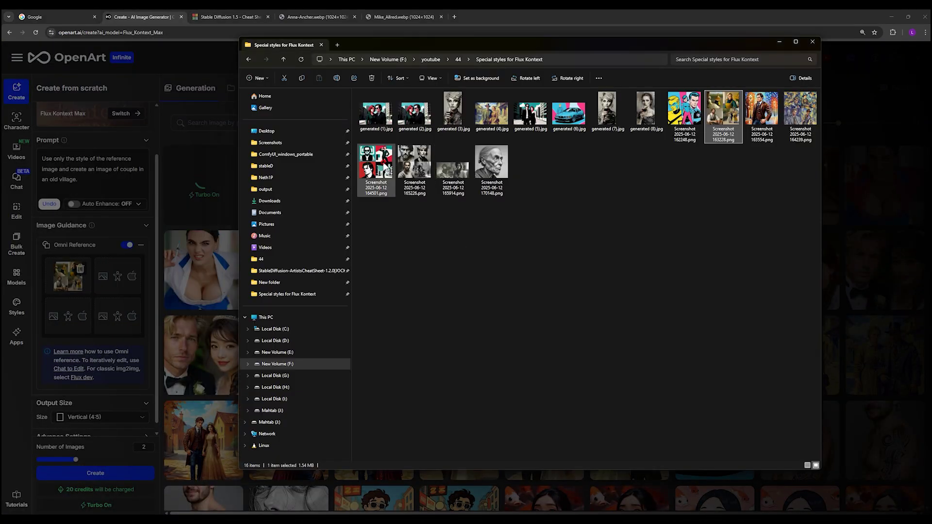
- Compare the saved teal-and-red style sample screenshot side by side with the generated couple image
{"action": "double_click", "coordinate": [386, 164]}
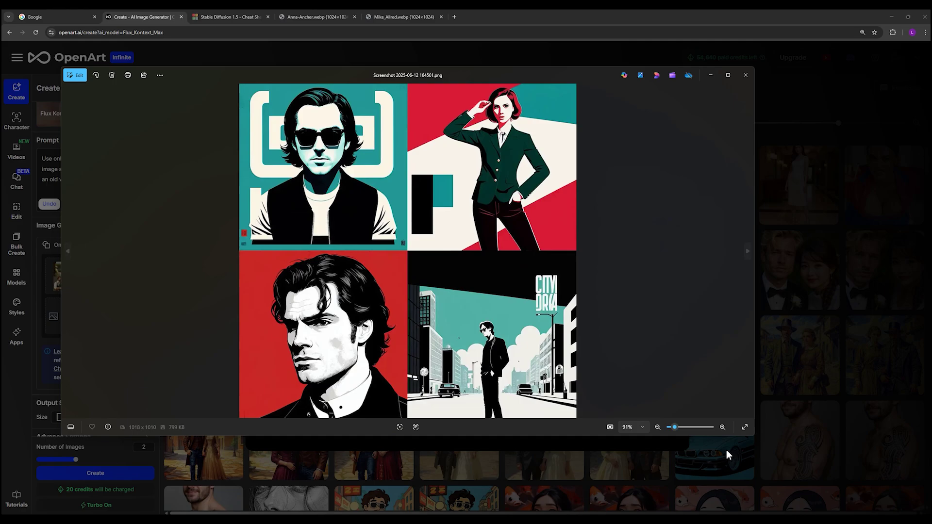
{"action": "left_click_drag", "start_coordinate": [753, 436], "coordinate": [283, 455]}
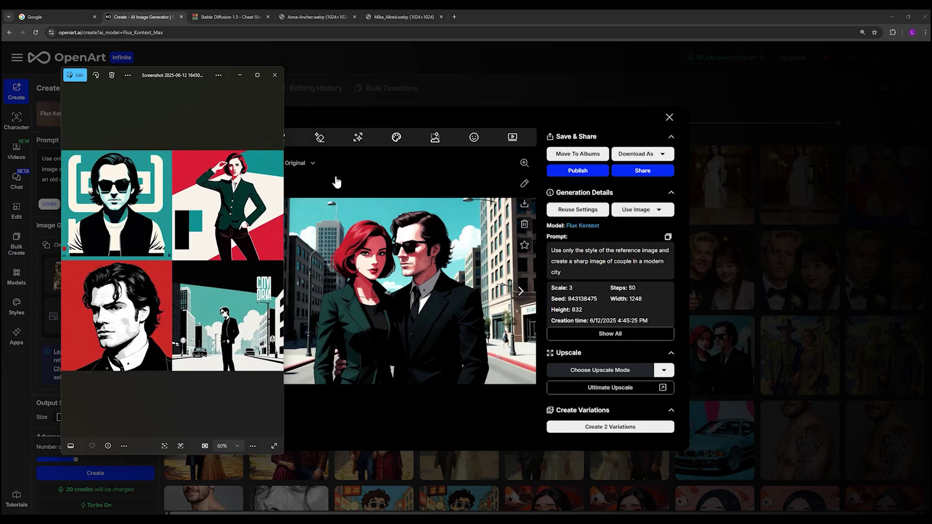
{"action": "left_click", "coordinate": [275, 75]}
- View the couple-in-an-old-village image, then return to the full generations gallery
{"action": "left_click", "coordinate": [205, 172]}
{"action": "left_click", "coordinate": [206, 172]}
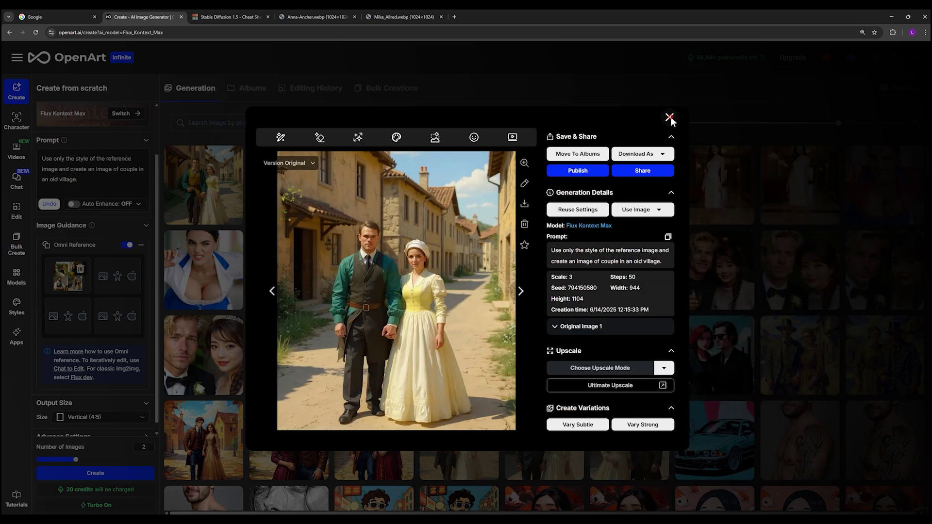
{"action": "left_click", "coordinate": [670, 117]}
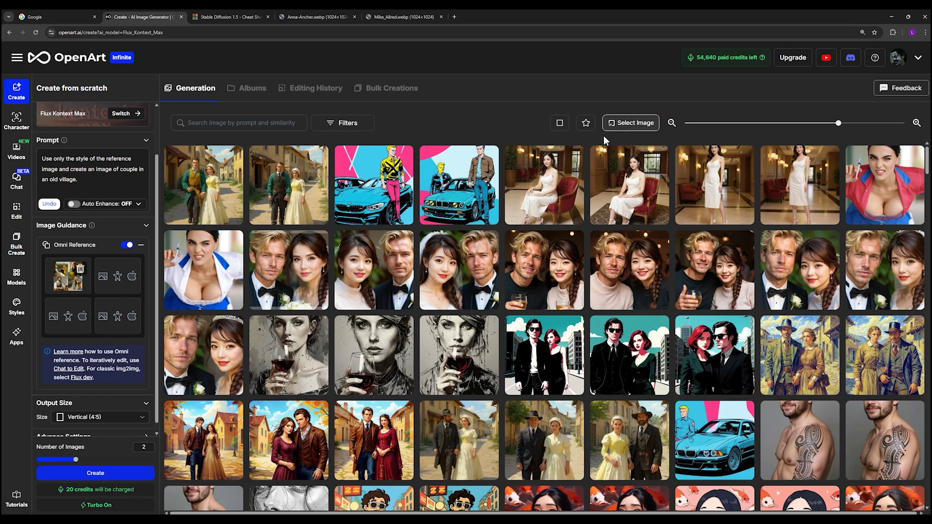